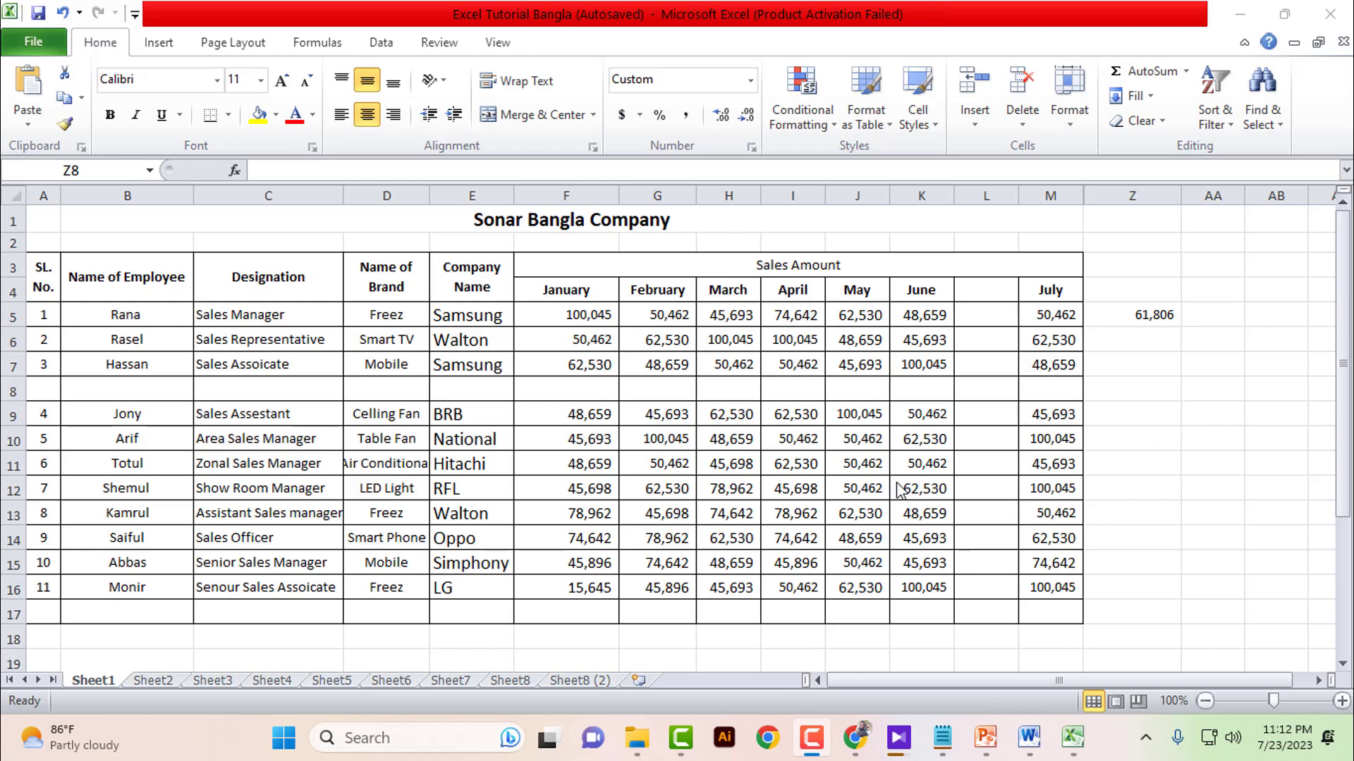
- Select empty cells below the sales table and bring up the Sheet1 tab menu with Protect Sheet
click(169, 637)
click(235, 639)
click(146, 638)
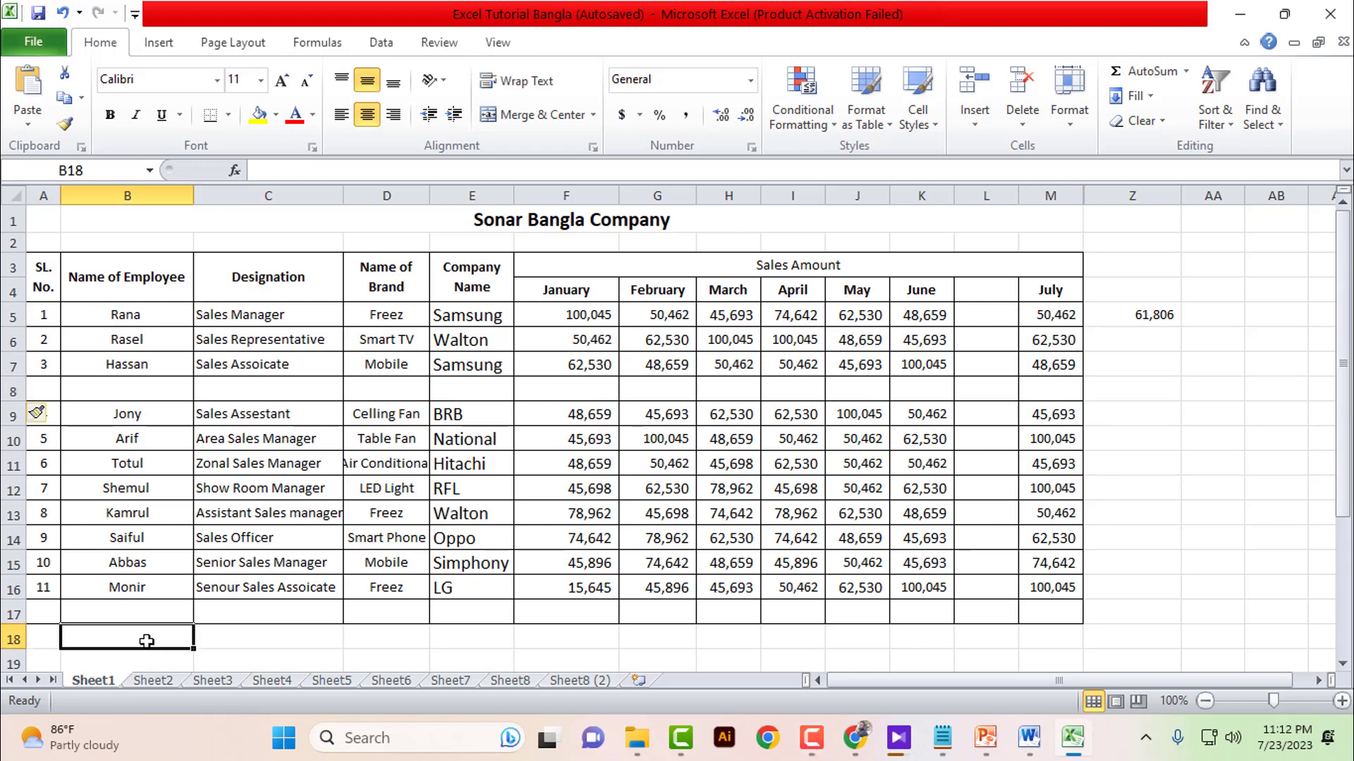
right_click(95, 681)
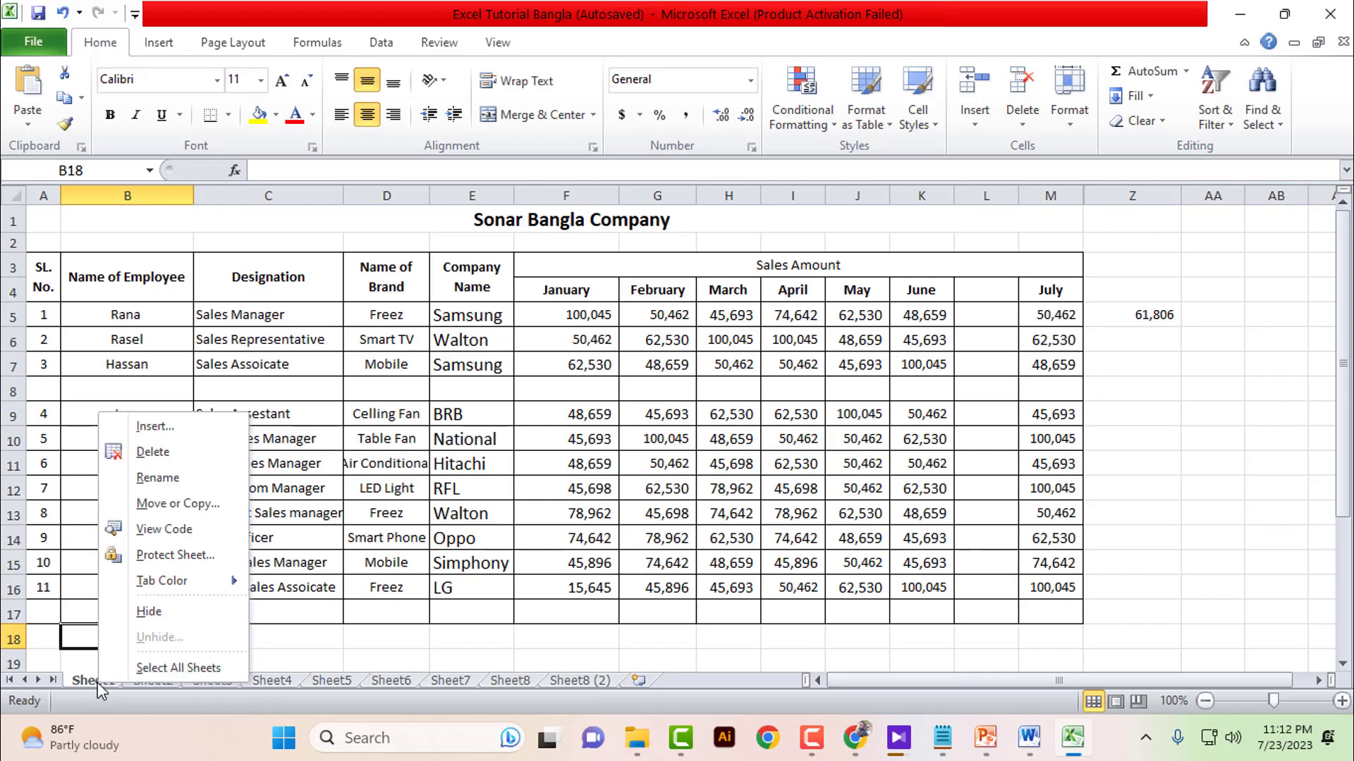
click(94, 683)
click(228, 642)
click(177, 639)
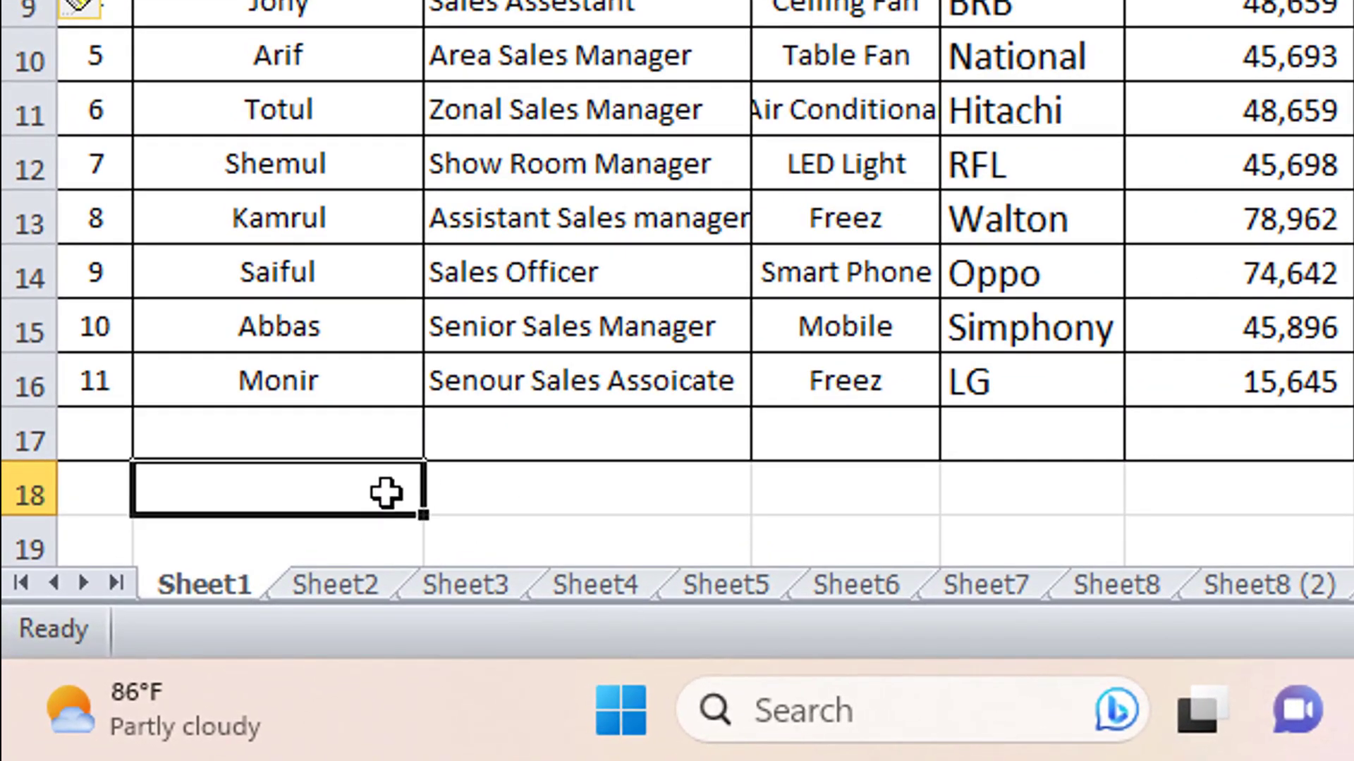
click(545, 485)
click(315, 497)
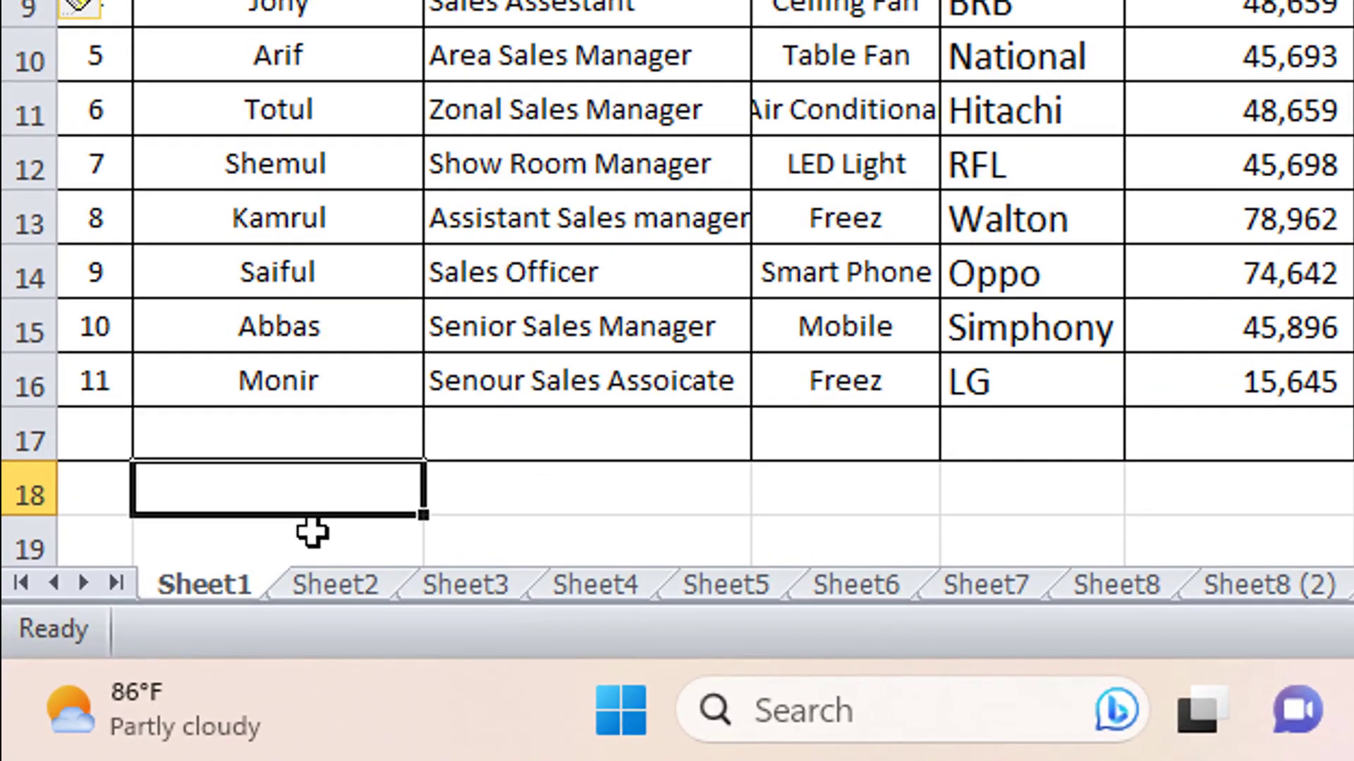
right_click(203, 591)
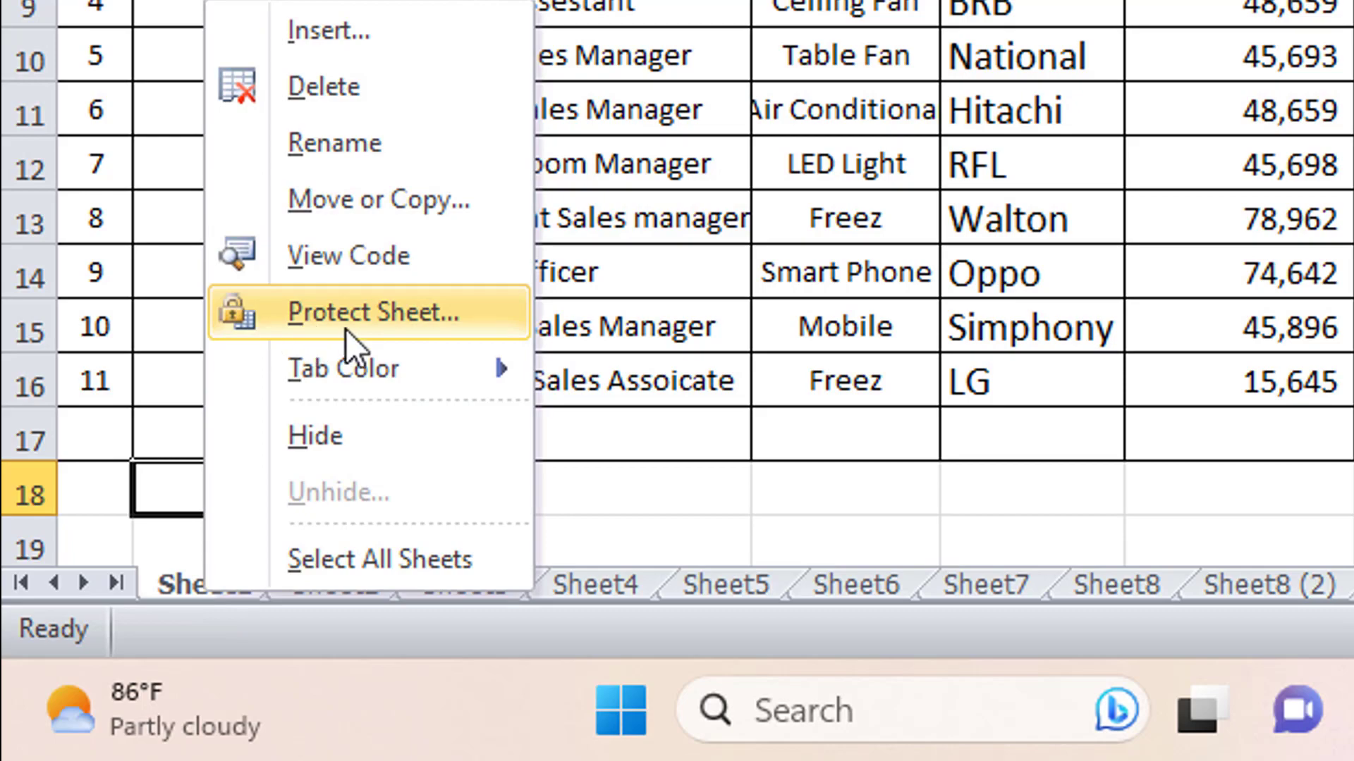
- In Protect Sheet, uncheck Insert columns, Insert rows, Delete columns and Delete rows
click(410, 323)
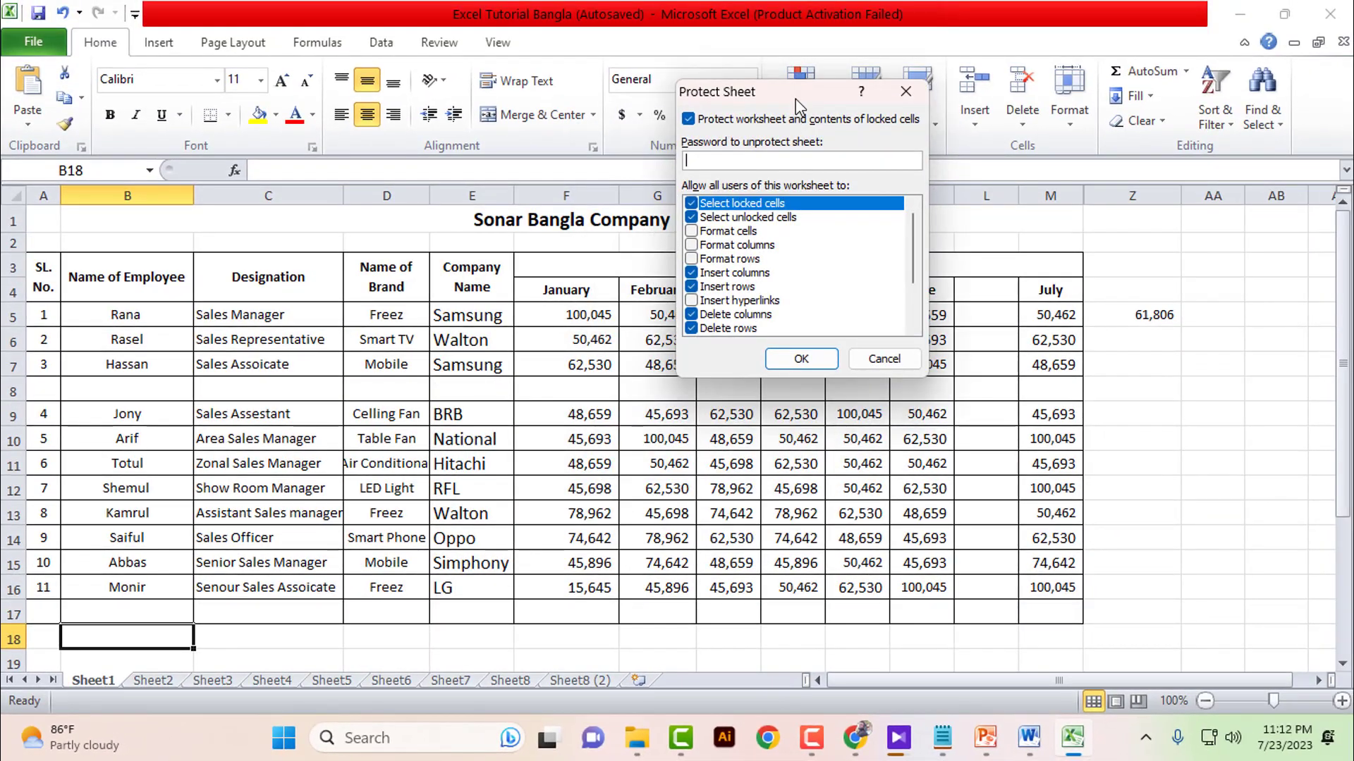
drag(796, 99, 791, 117)
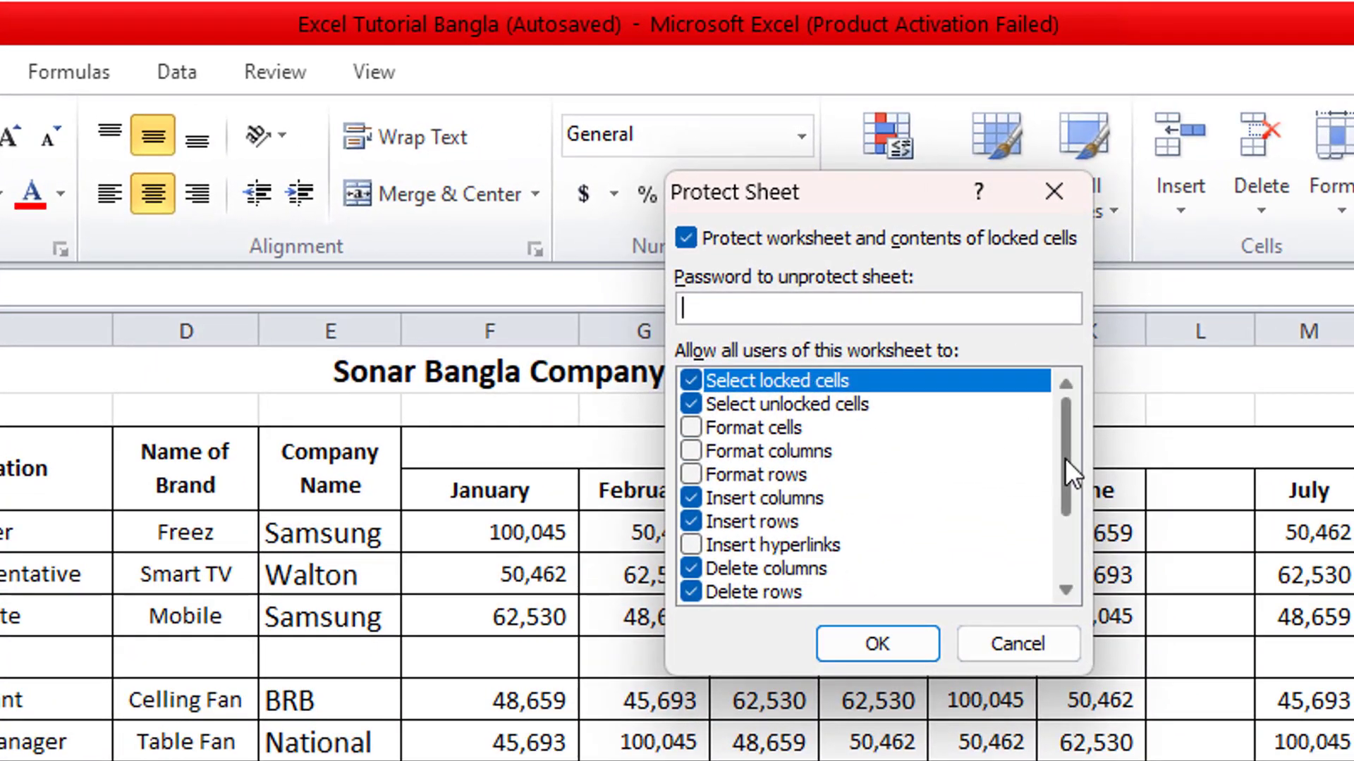
mouse_move(1064, 459)
mouse_down()
mouse_move(1056, 544)
mouse_move(1085, 441)
mouse_up()
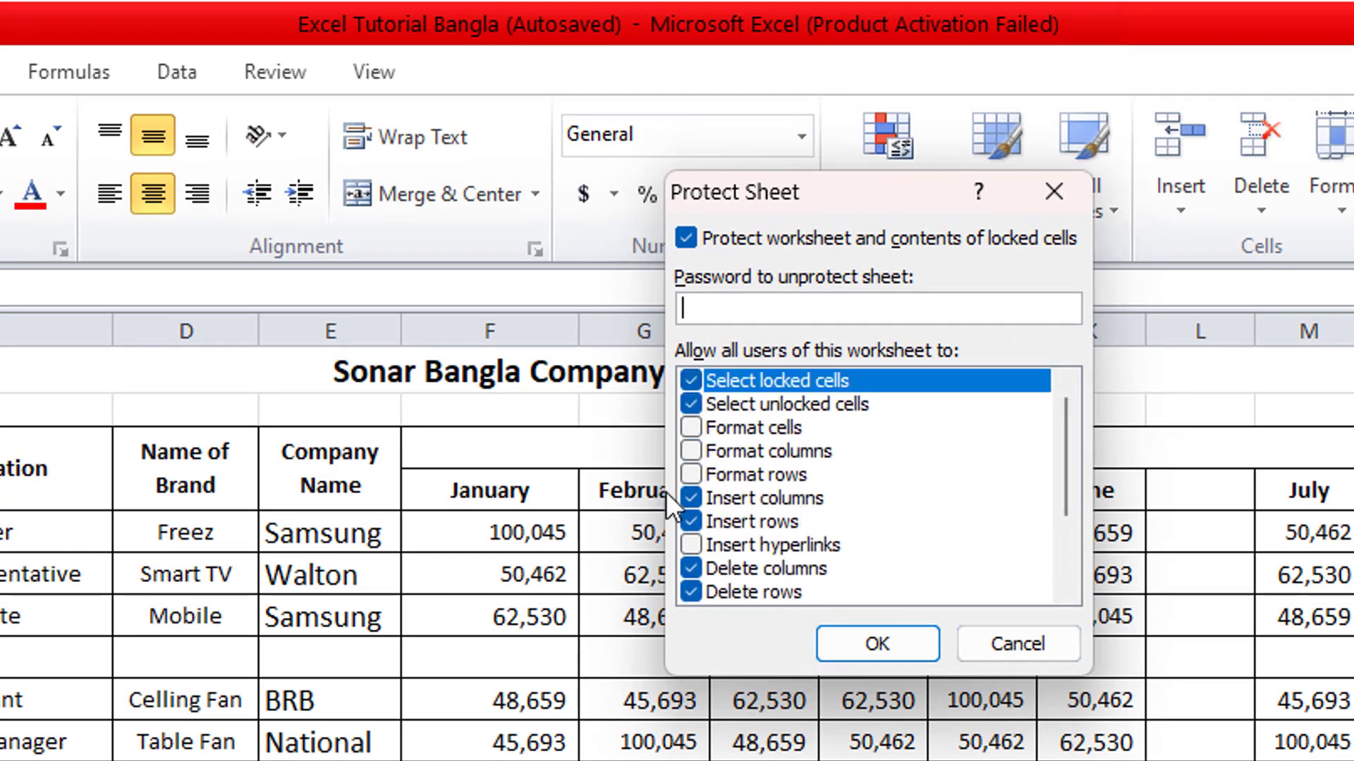
click(693, 491)
click(691, 525)
click(693, 568)
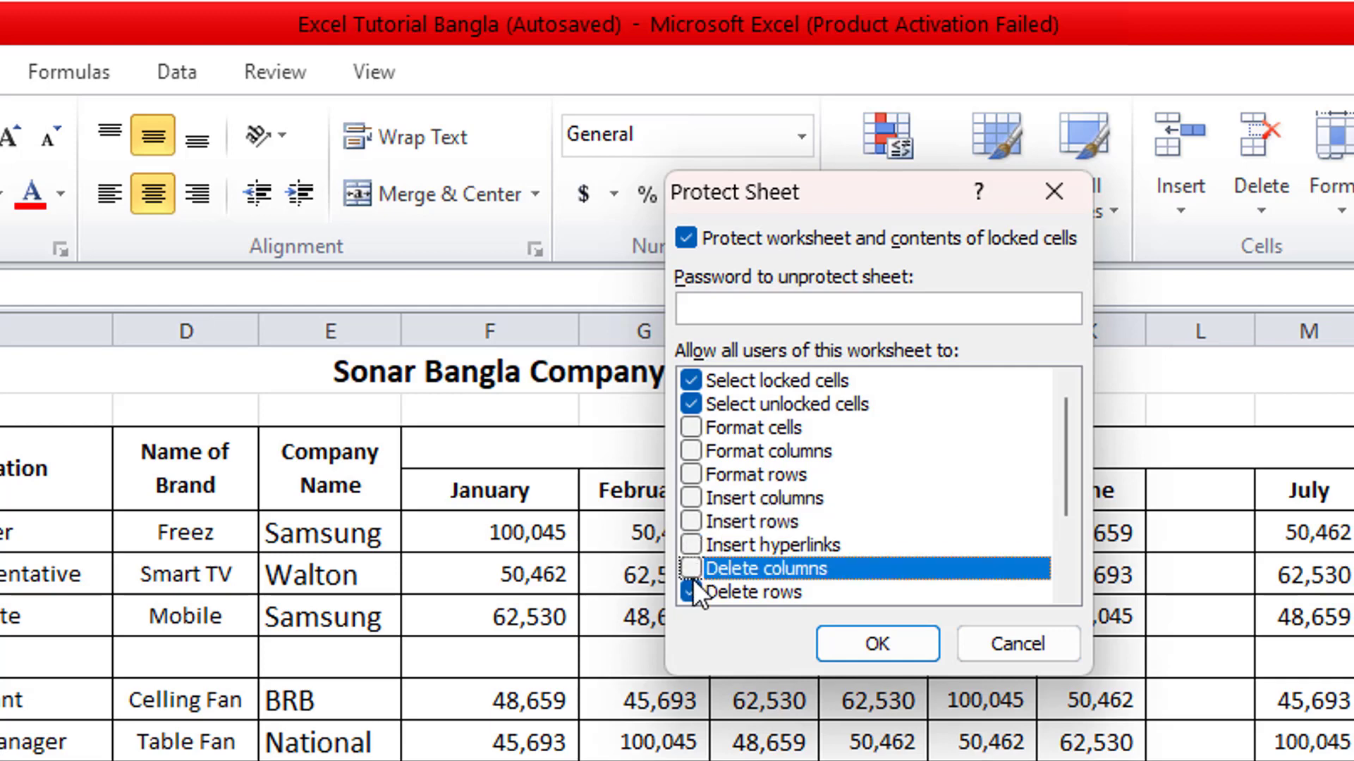
click(692, 584)
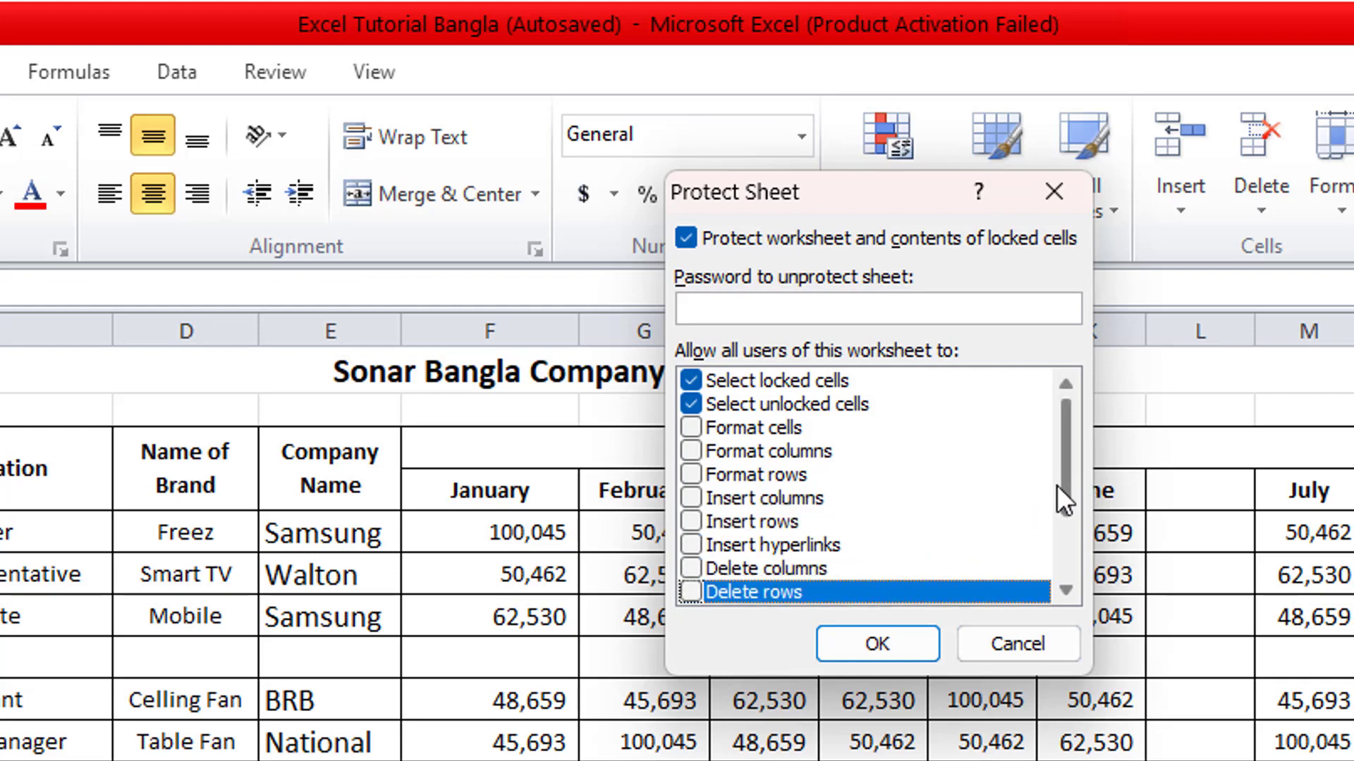
mouse_move(1056, 484)
mouse_down()
mouse_move(1064, 544)
mouse_move(1064, 493)
mouse_up()
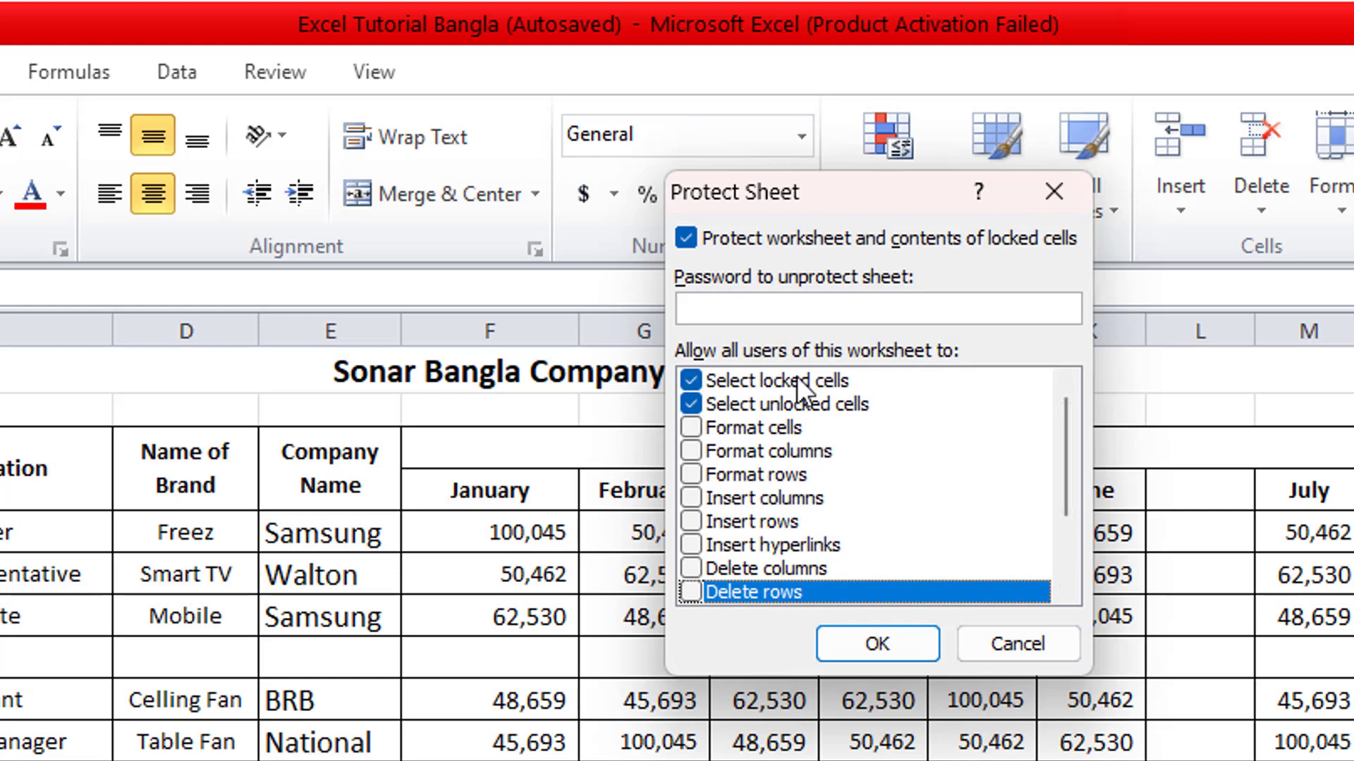
- Enter the sheet protection password and accept the protection settings
click(719, 310)
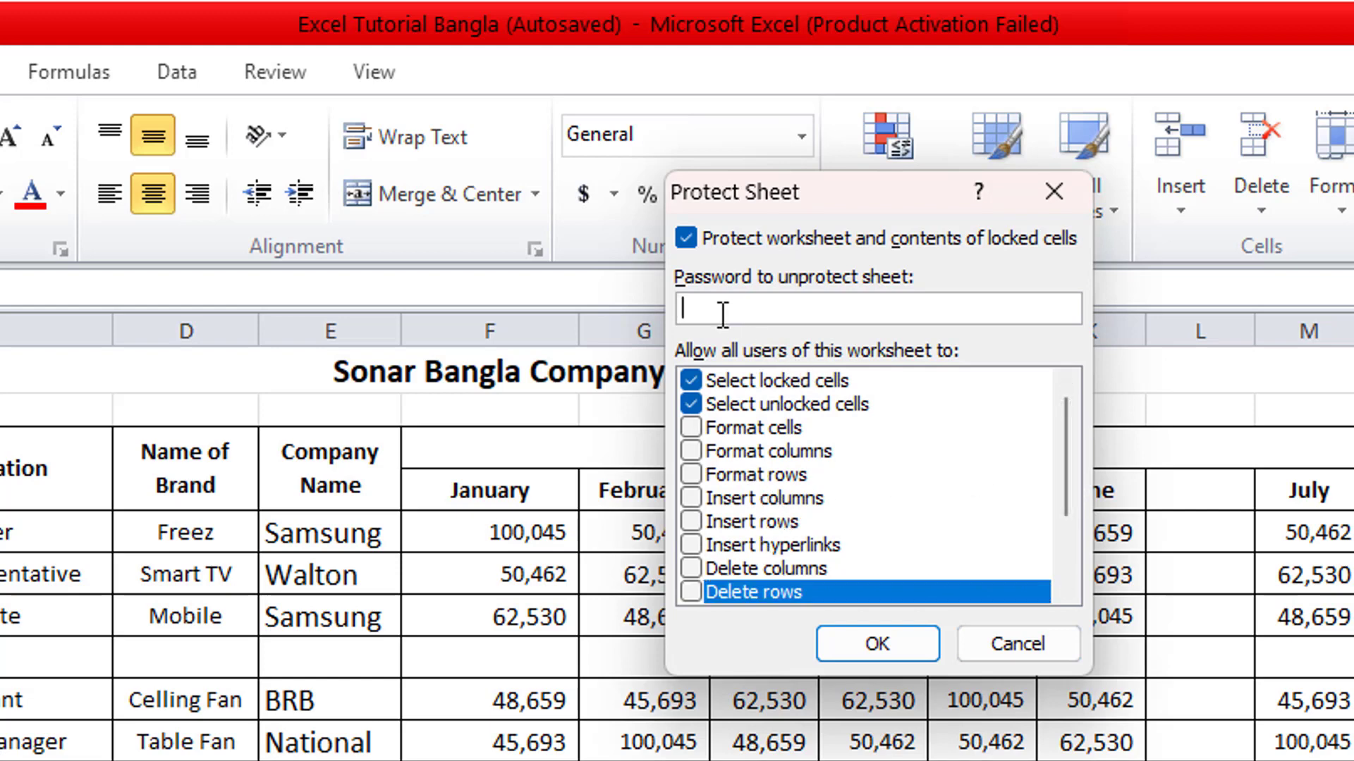
text(123)
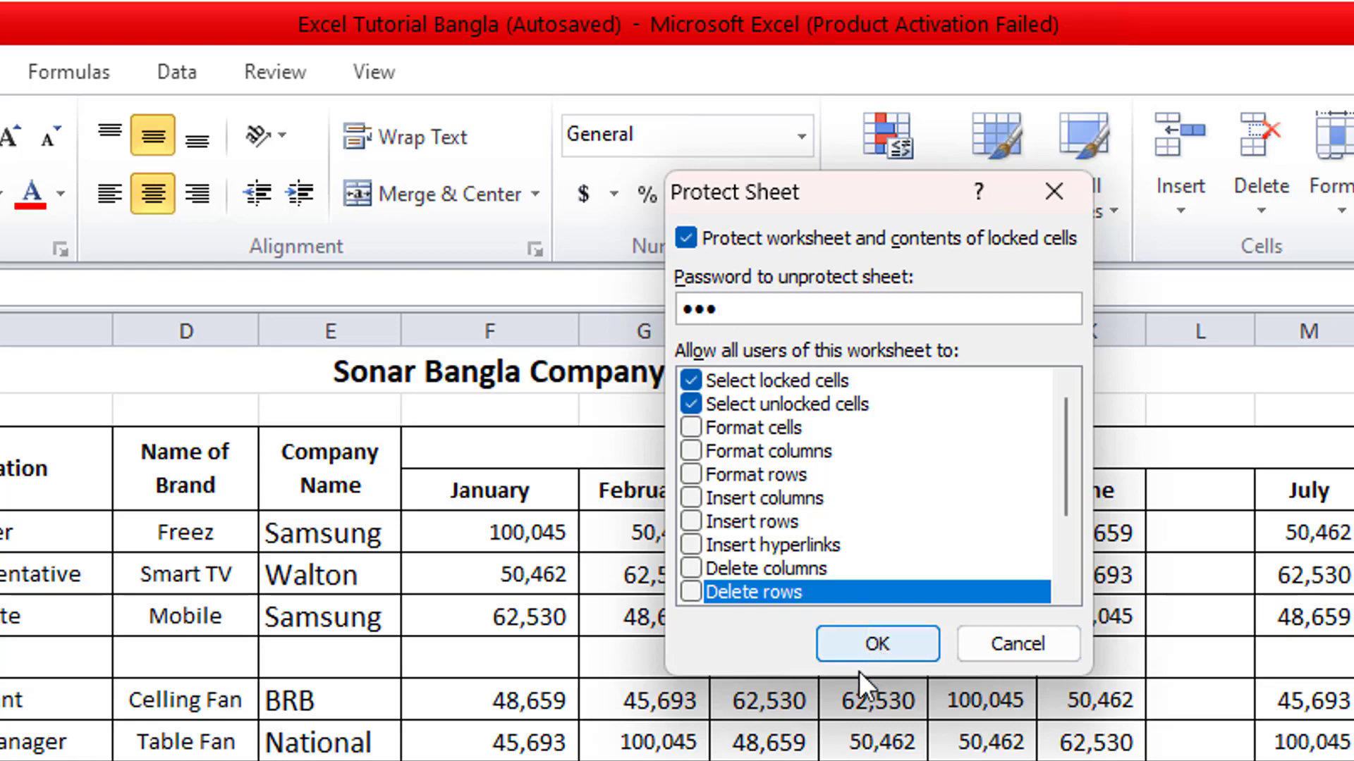
click(865, 645)
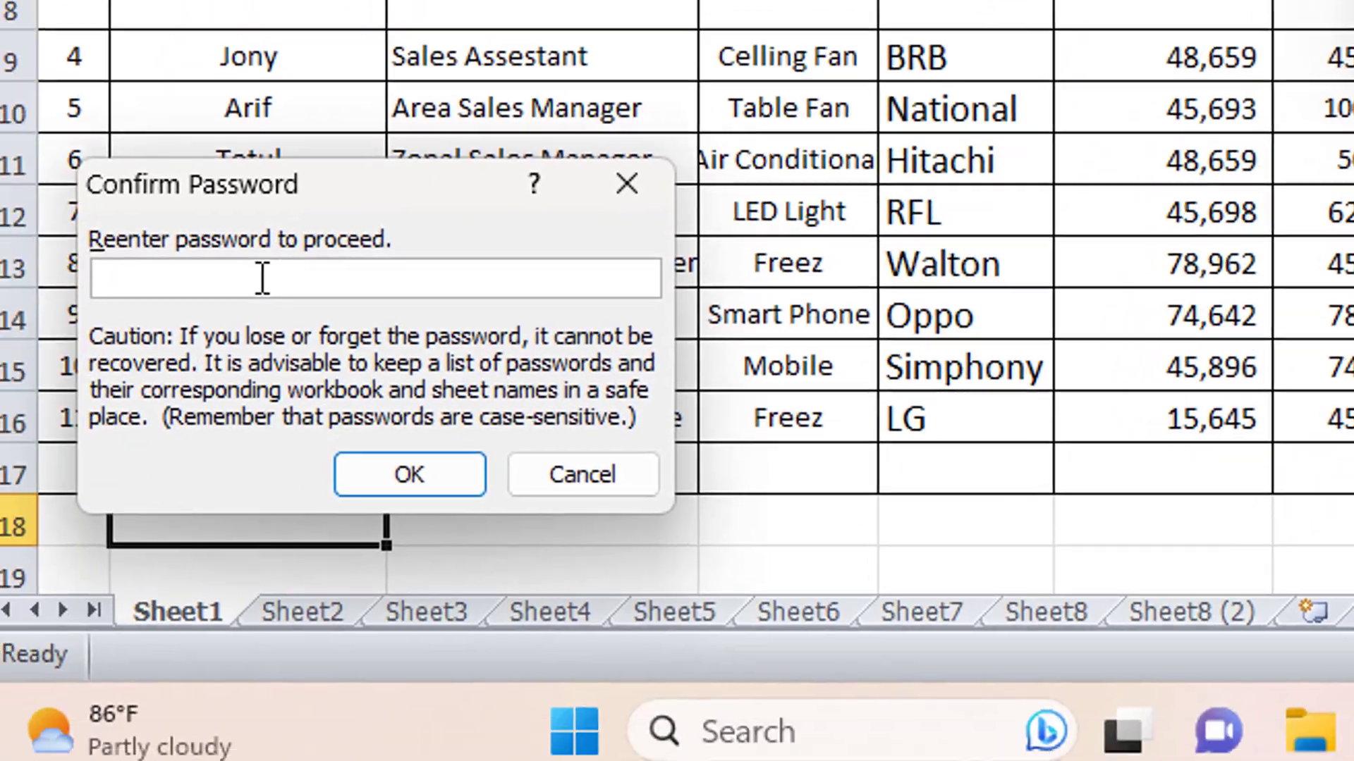
- Retype the password to apply protection, then select cells and header rows in the table
text(123)
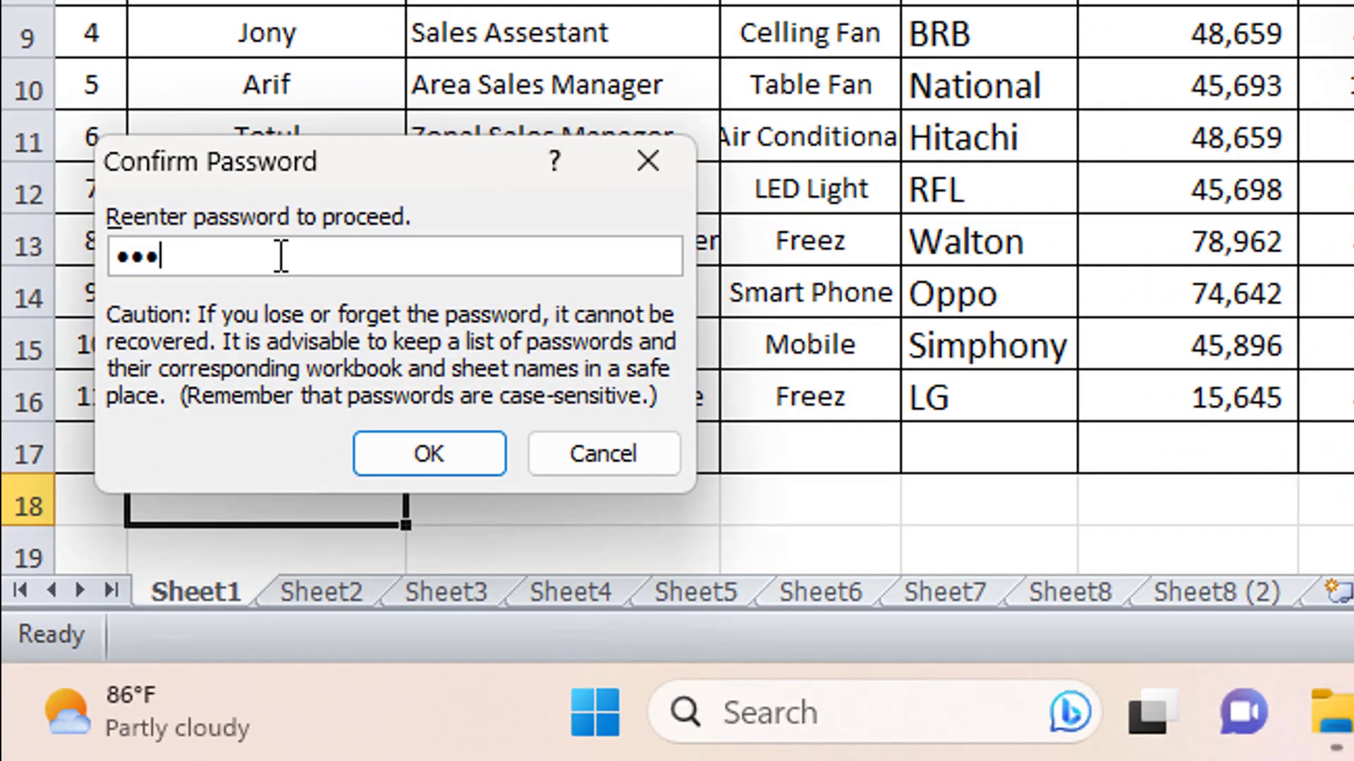
click(433, 468)
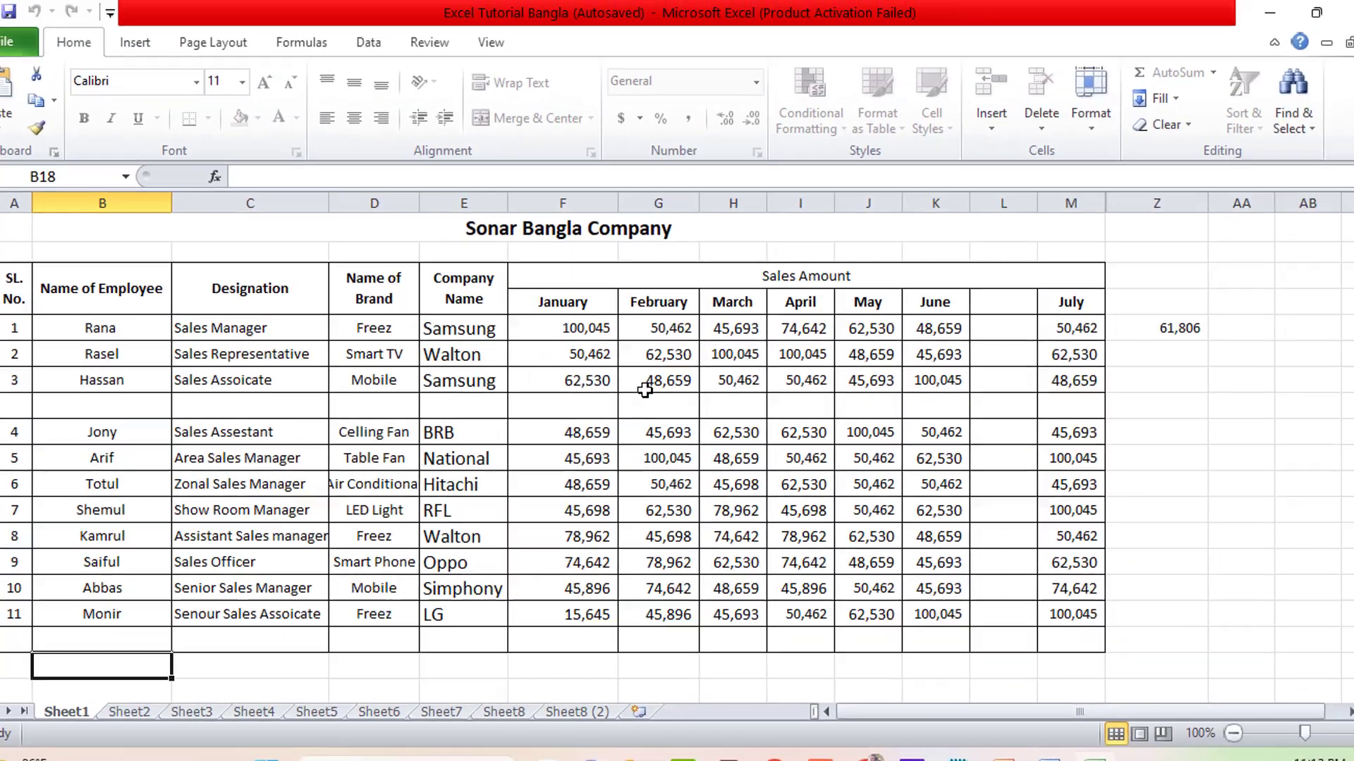
click(642, 388)
drag(669, 353, 114, 298)
click(67, 298)
drag(15, 298, 1015, 632)
click(1016, 634)
click(1026, 421)
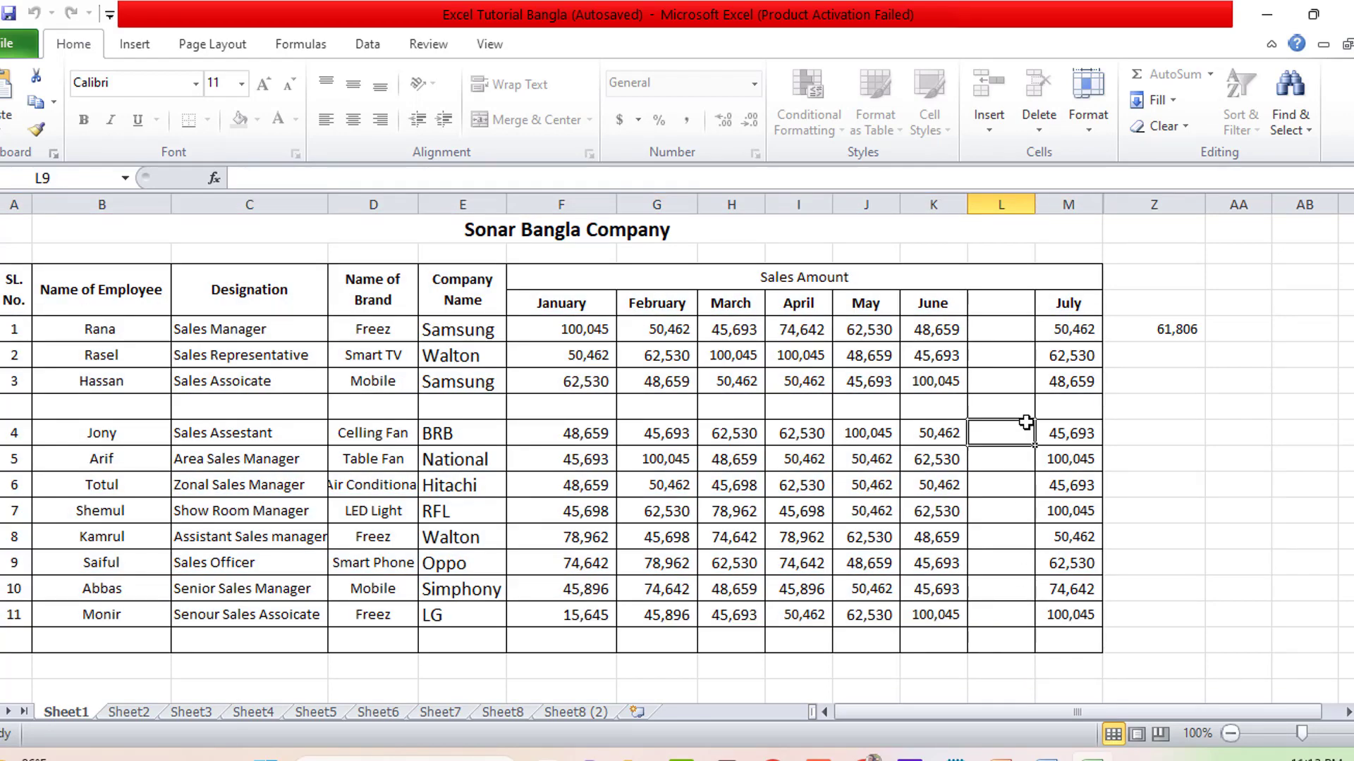
- Try editing L9, G6 (62,530) and D6 (Smart TV), dismissing each read-only warning
double_click(1026, 421)
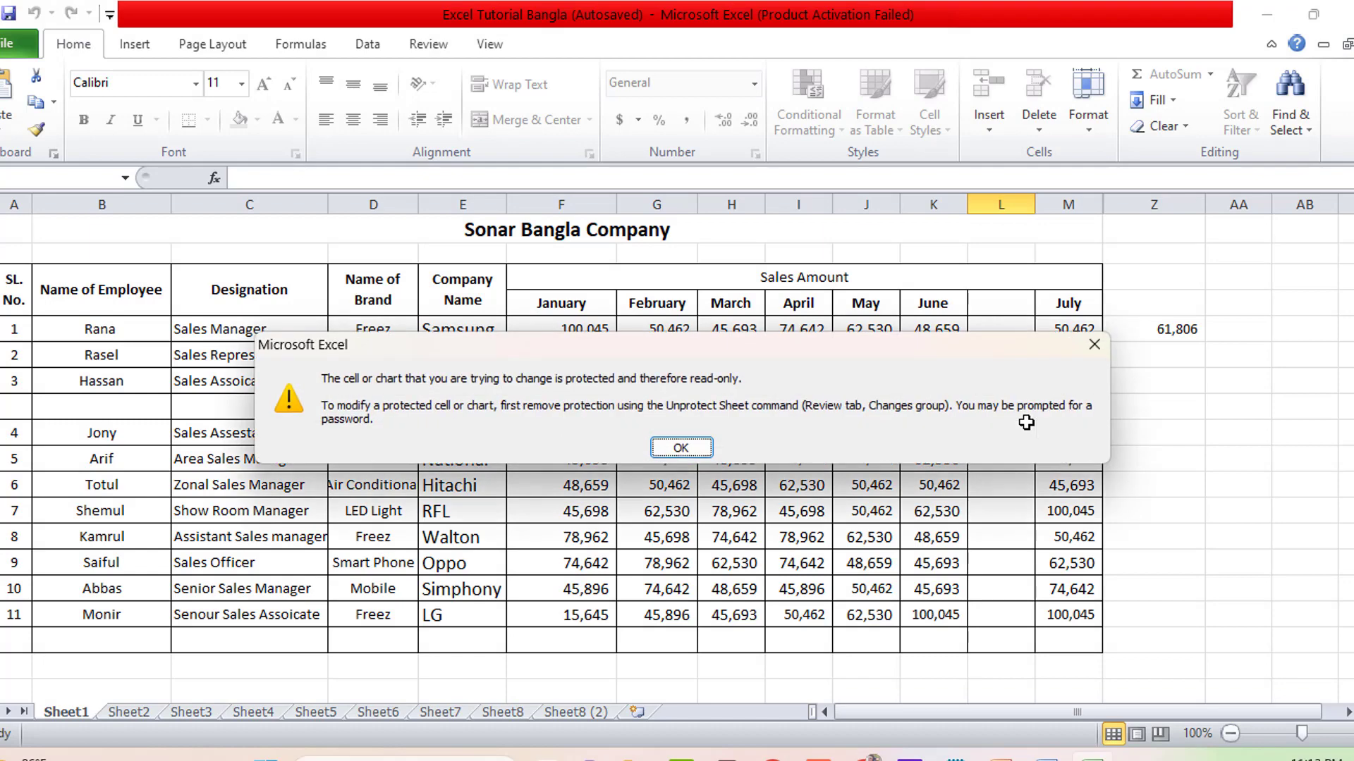
click(1094, 345)
click(690, 354)
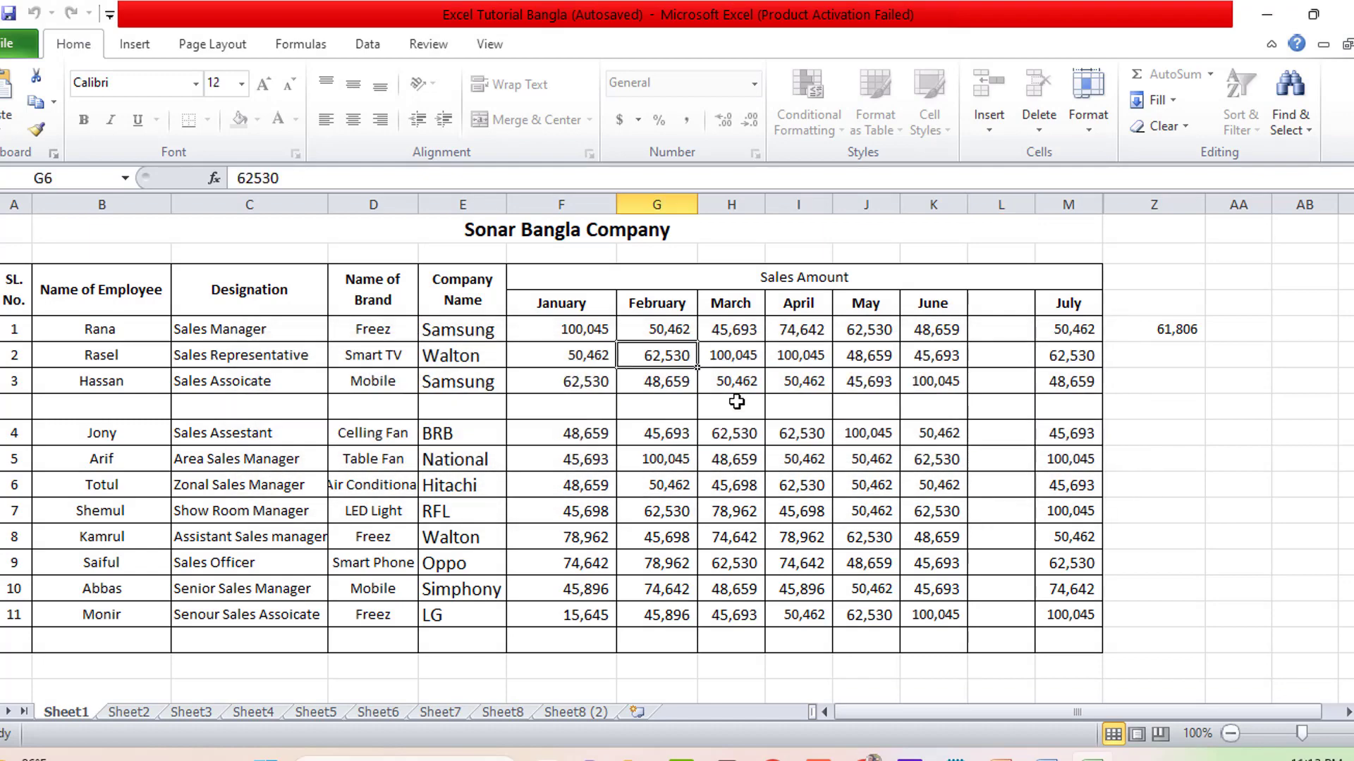
key(Delete)
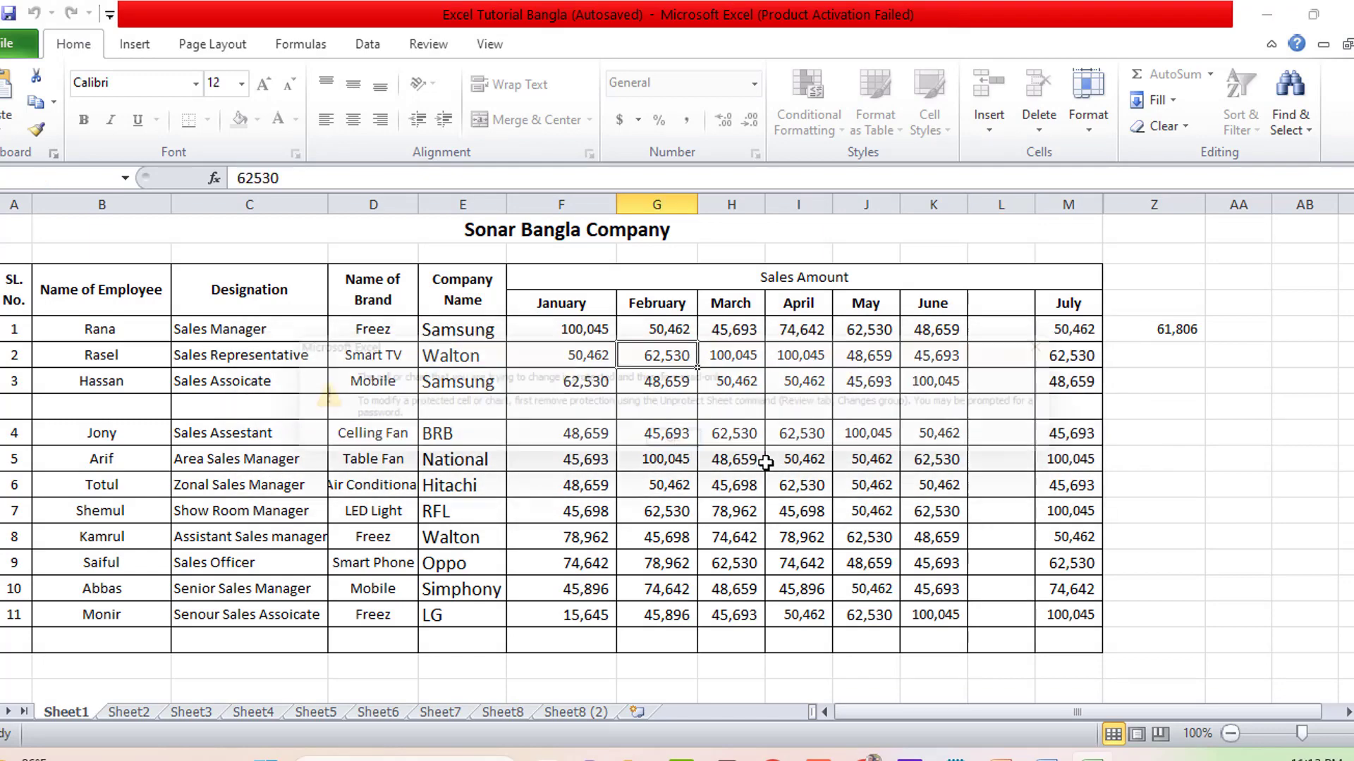
click(694, 452)
click(343, 359)
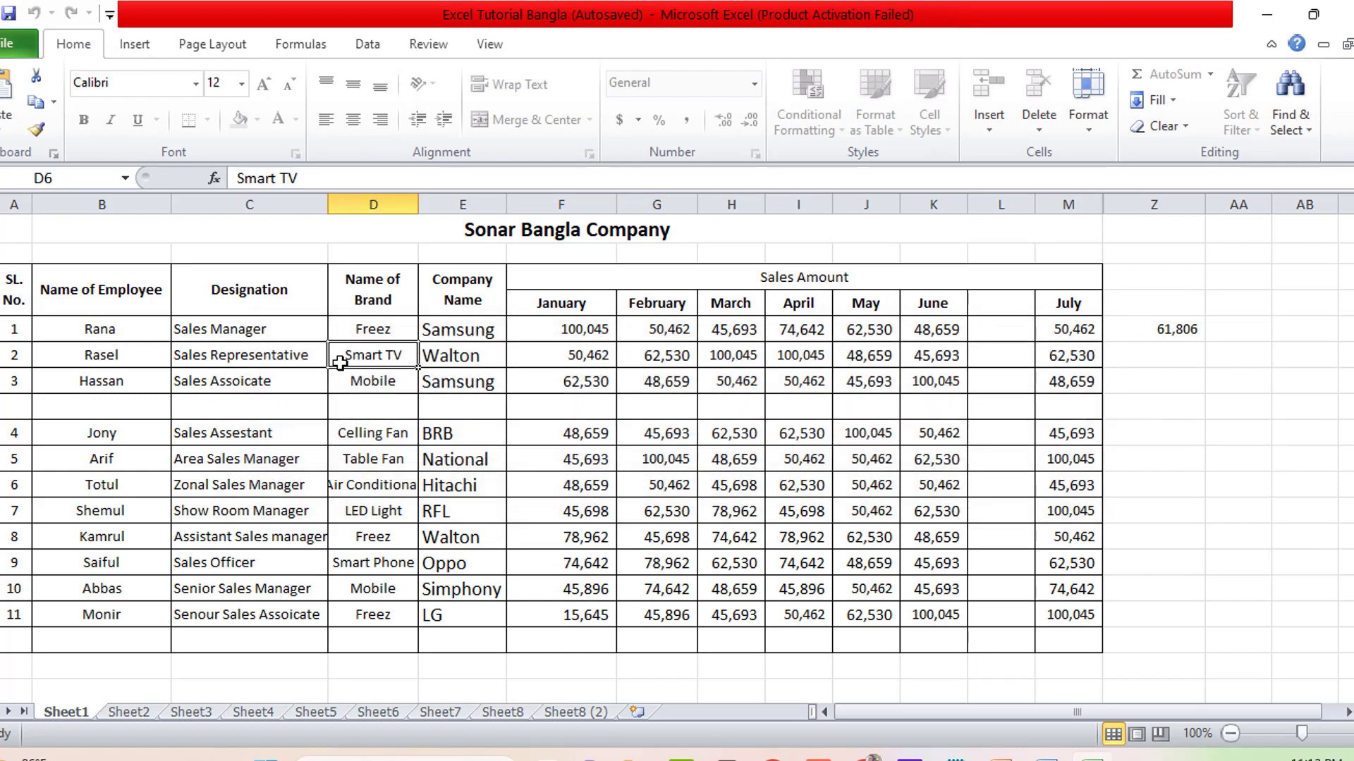
key(Delete)
click(685, 445)
- Select various cells and ranges on the protected sheet, from the employee rows to K5:L5 and C14
click(460, 384)
click(215, 355)
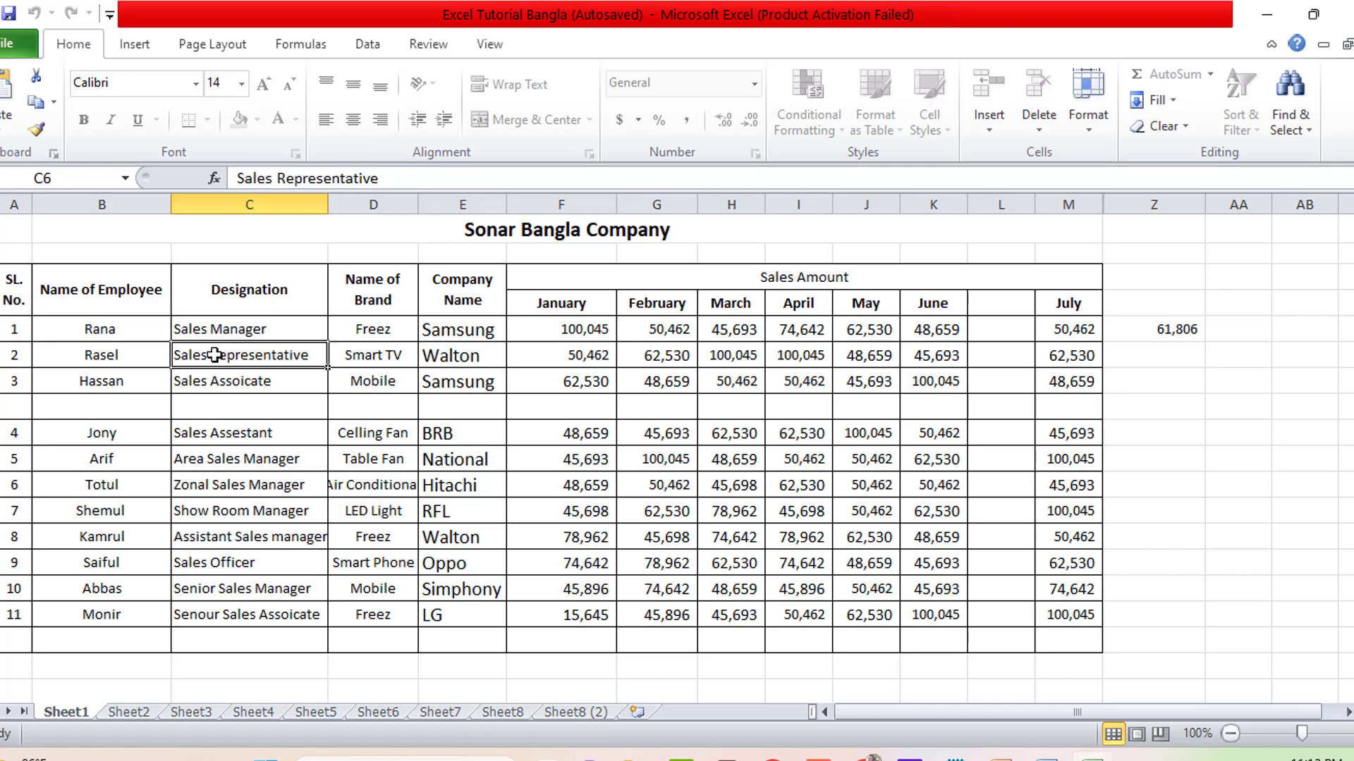
drag(103, 330, 1063, 604)
click(1064, 604)
click(821, 337)
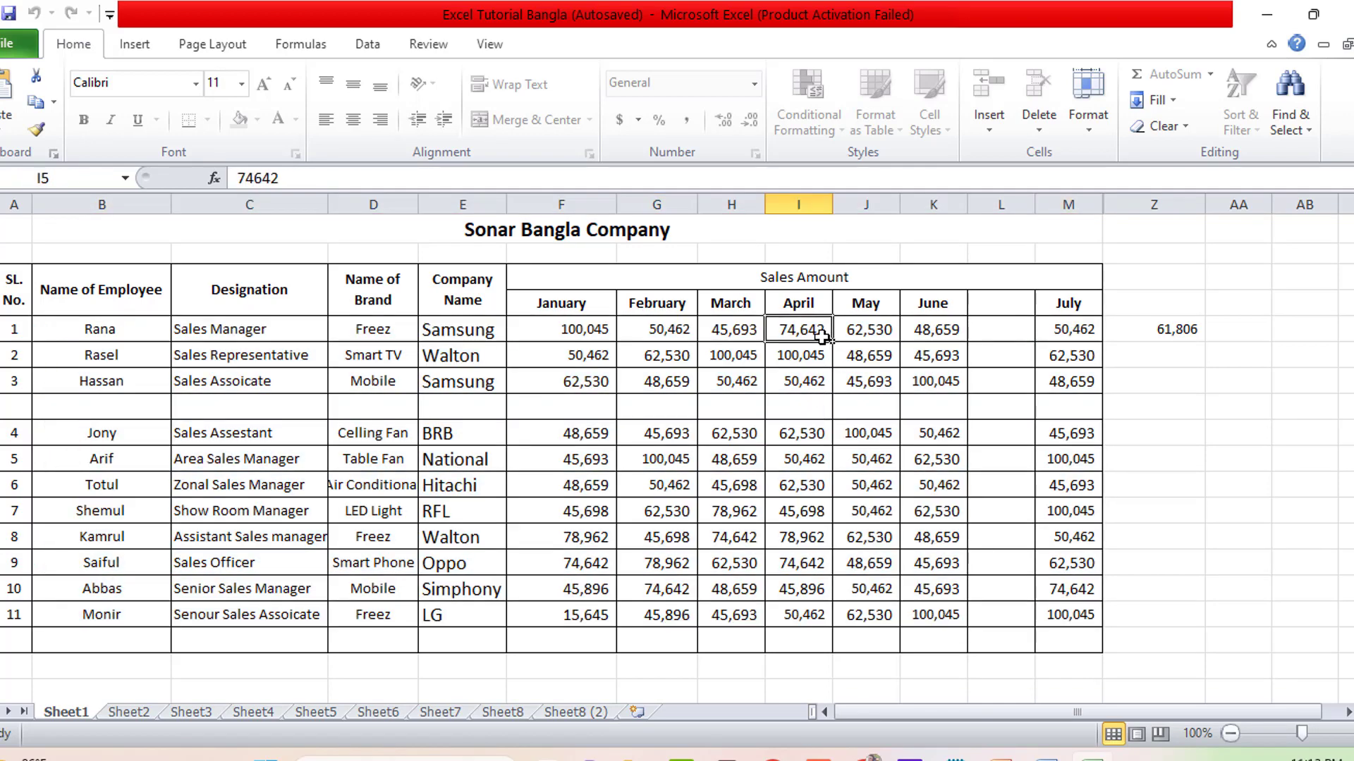
drag(821, 337, 894, 345)
click(871, 332)
click(926, 332)
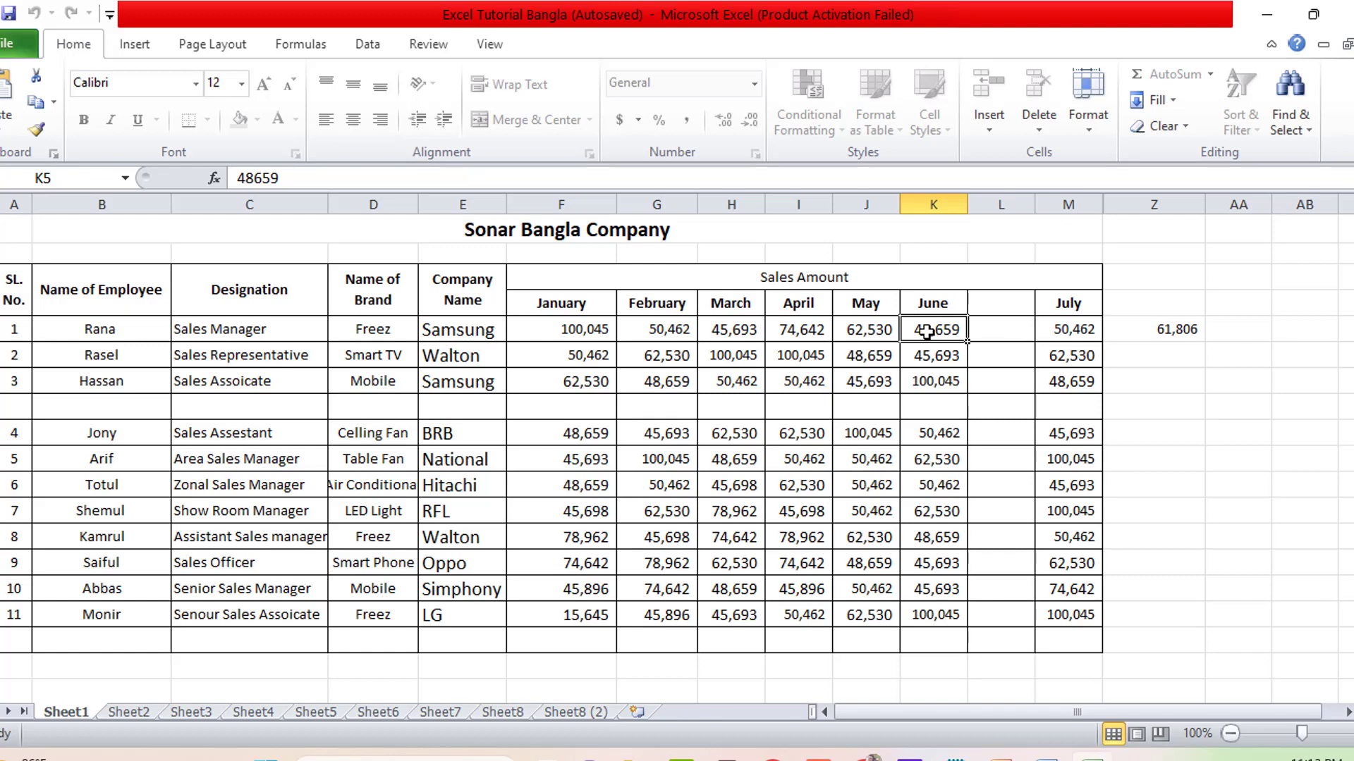
click(983, 335)
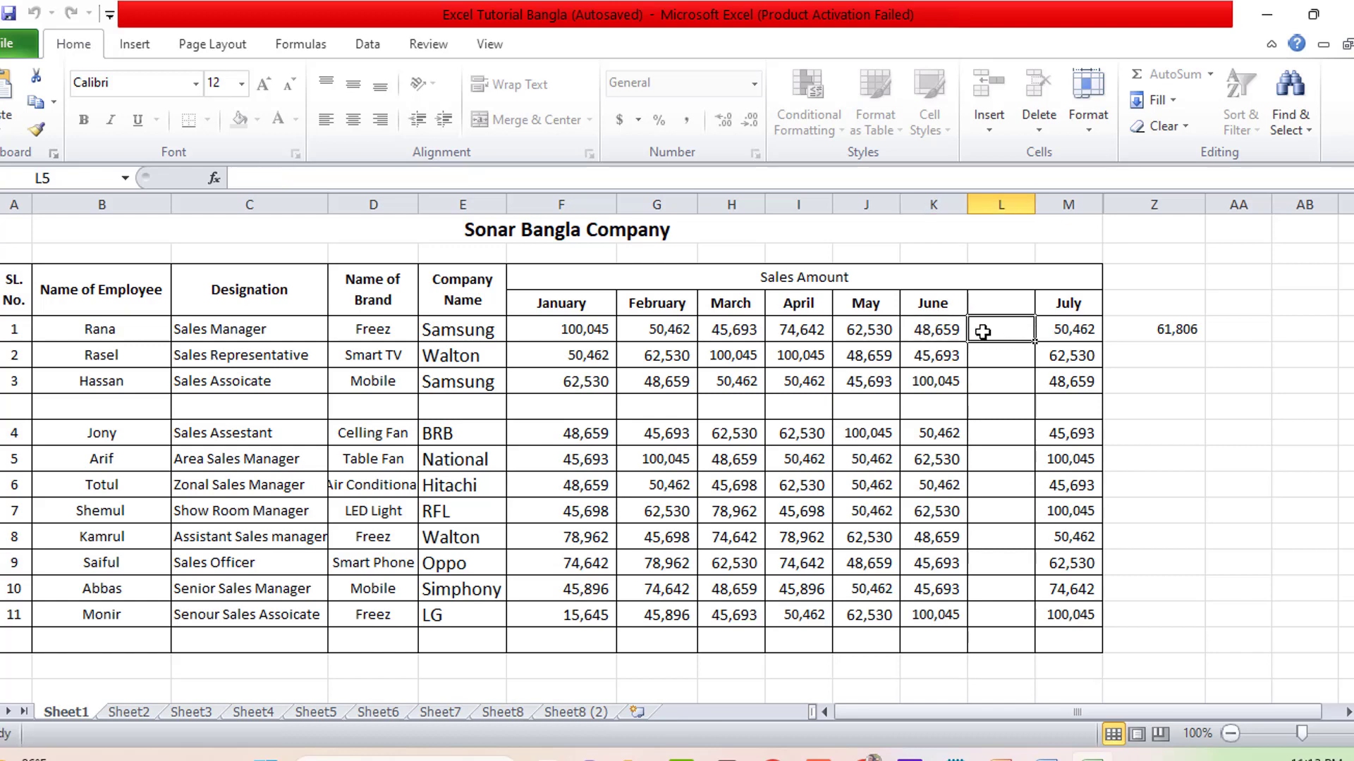
click(954, 331)
drag(954, 332, 1013, 332)
click(1012, 332)
click(256, 563)
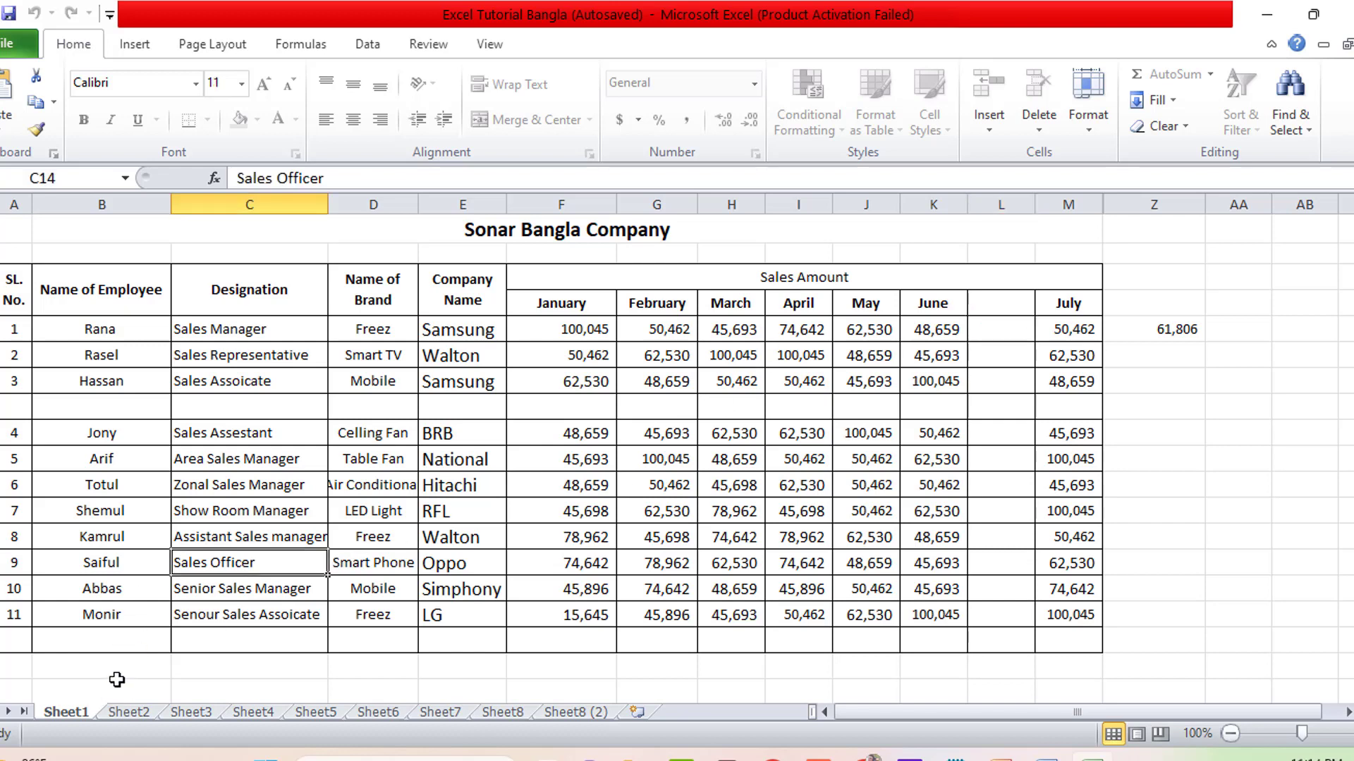
- Unprotect Sheet1 by entering its password
right_click(69, 712)
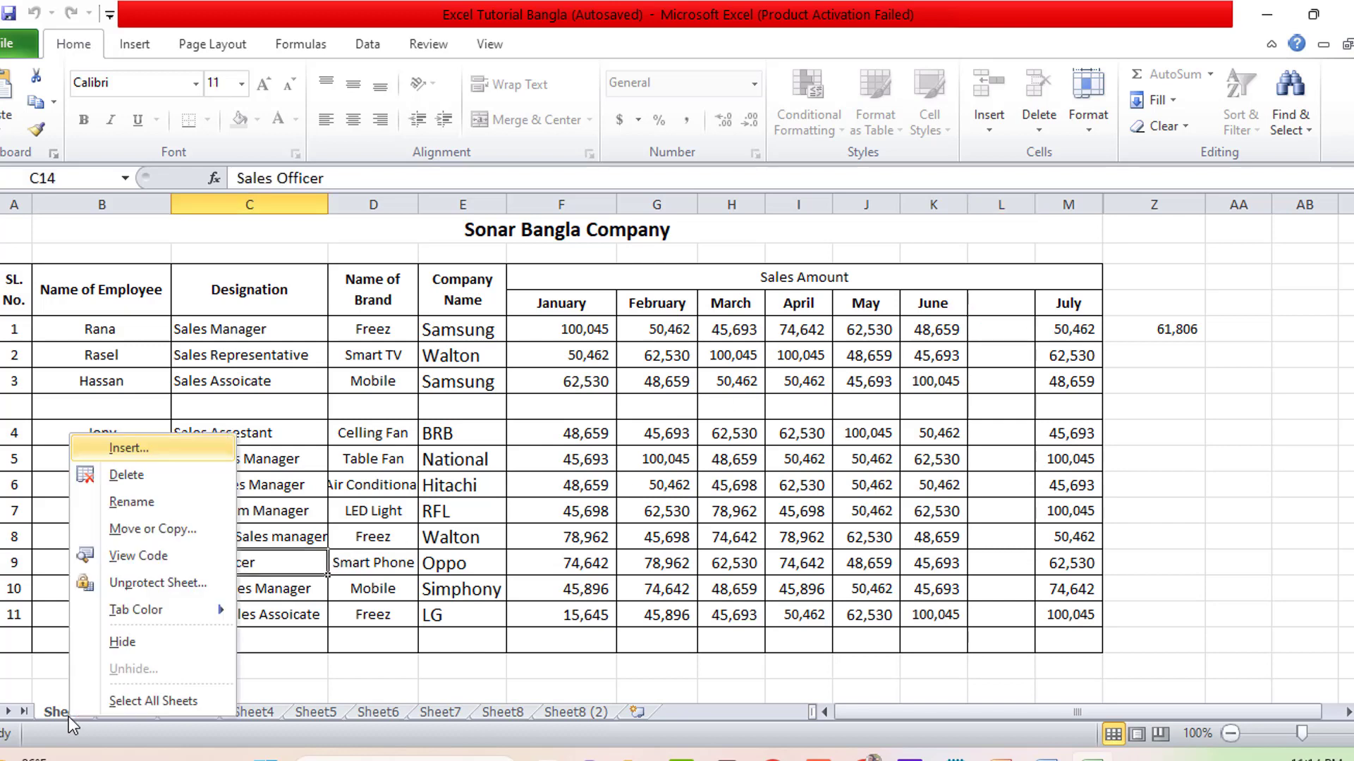
click(175, 585)
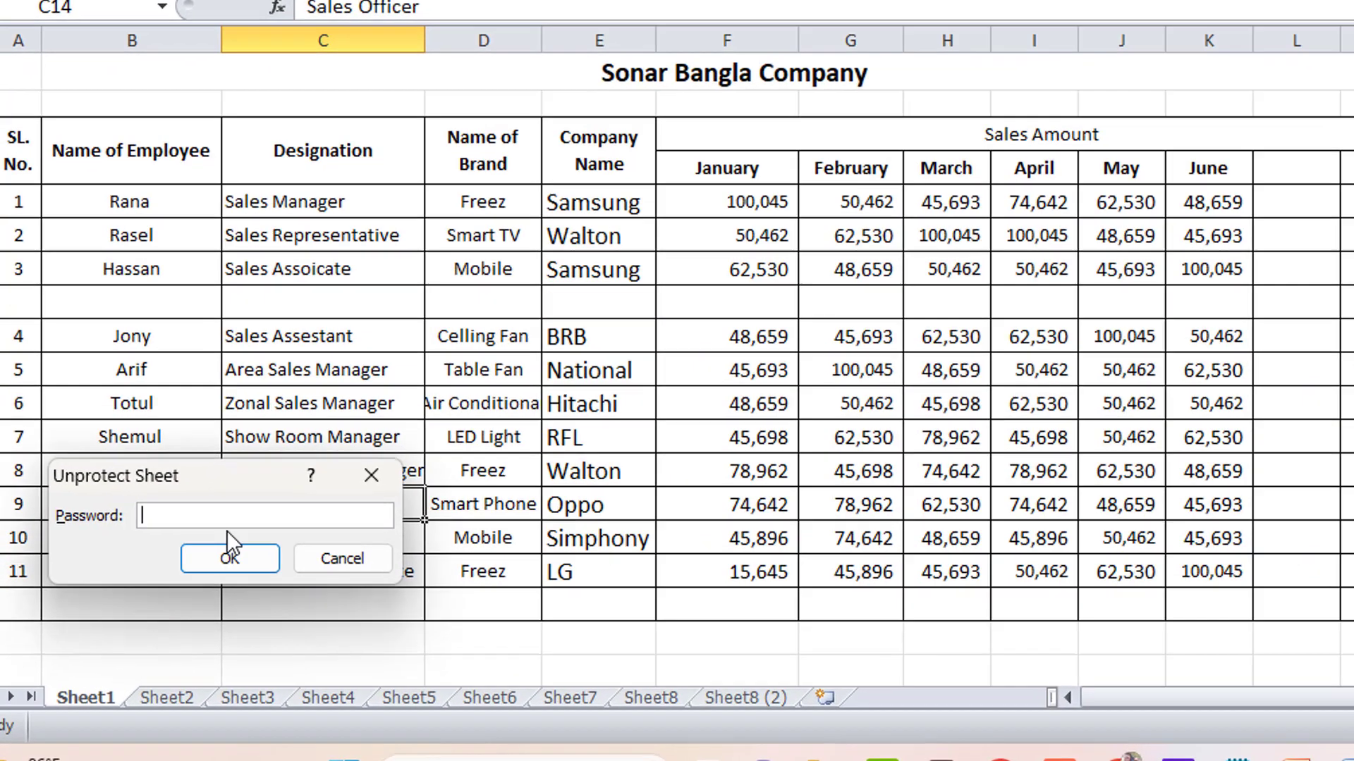
text(123)
click(229, 553)
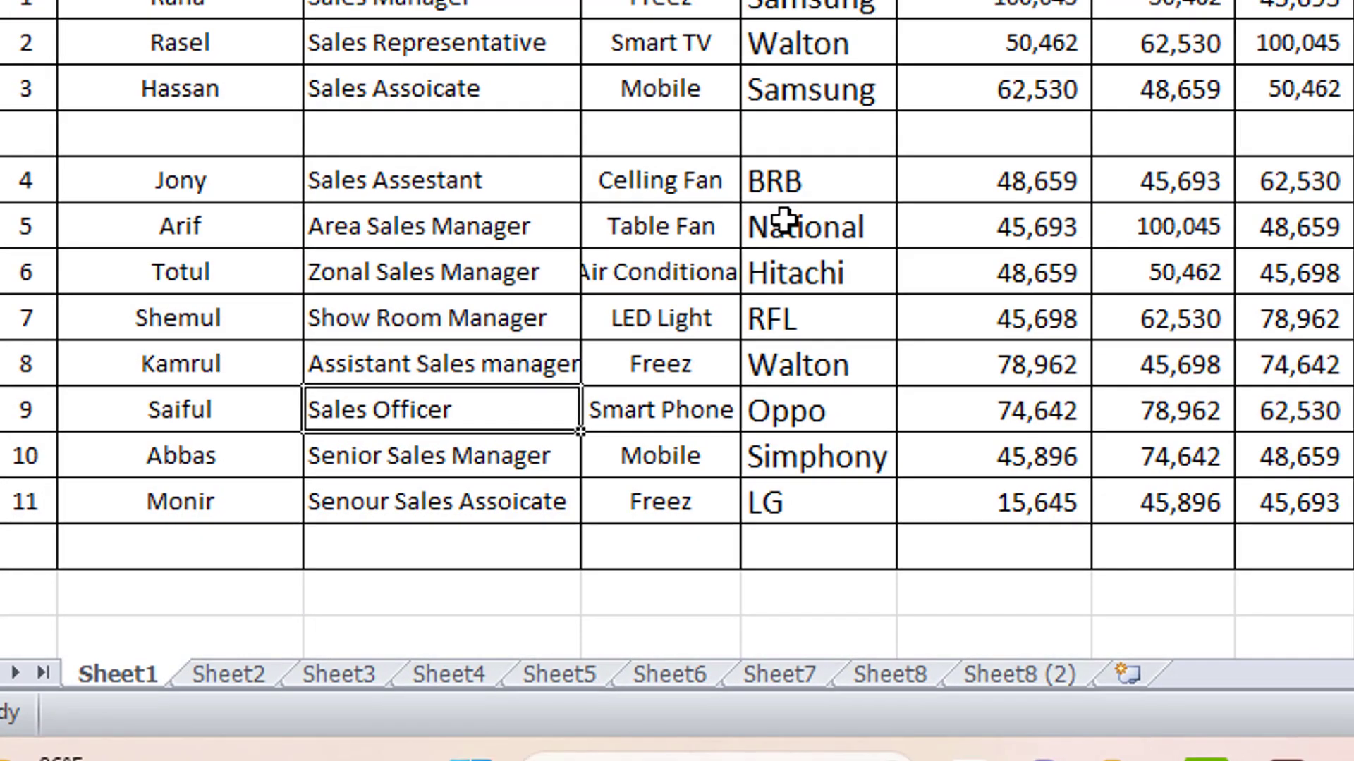
- Test-type 44444 into E8, undo the stray entry below, and clear E8 again
click(839, 137)
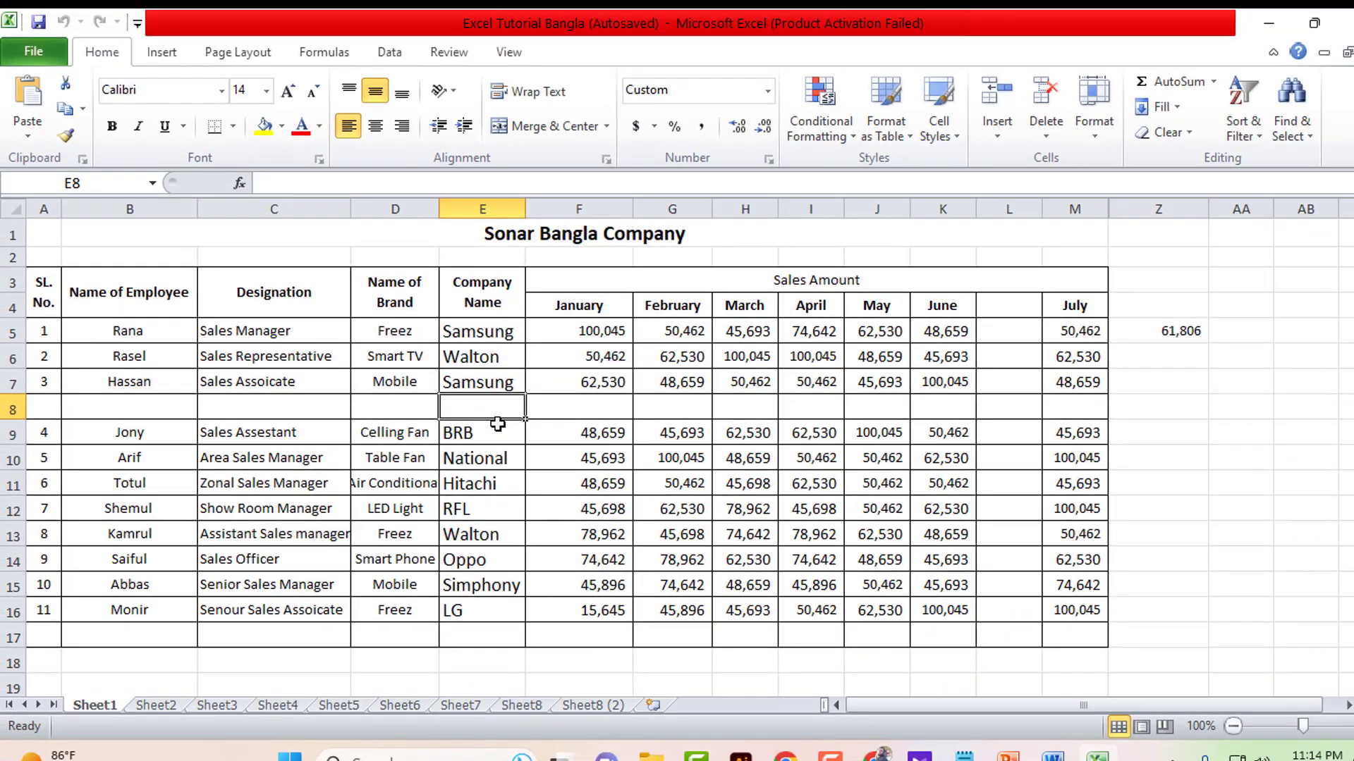
text(44444)
key(Return)
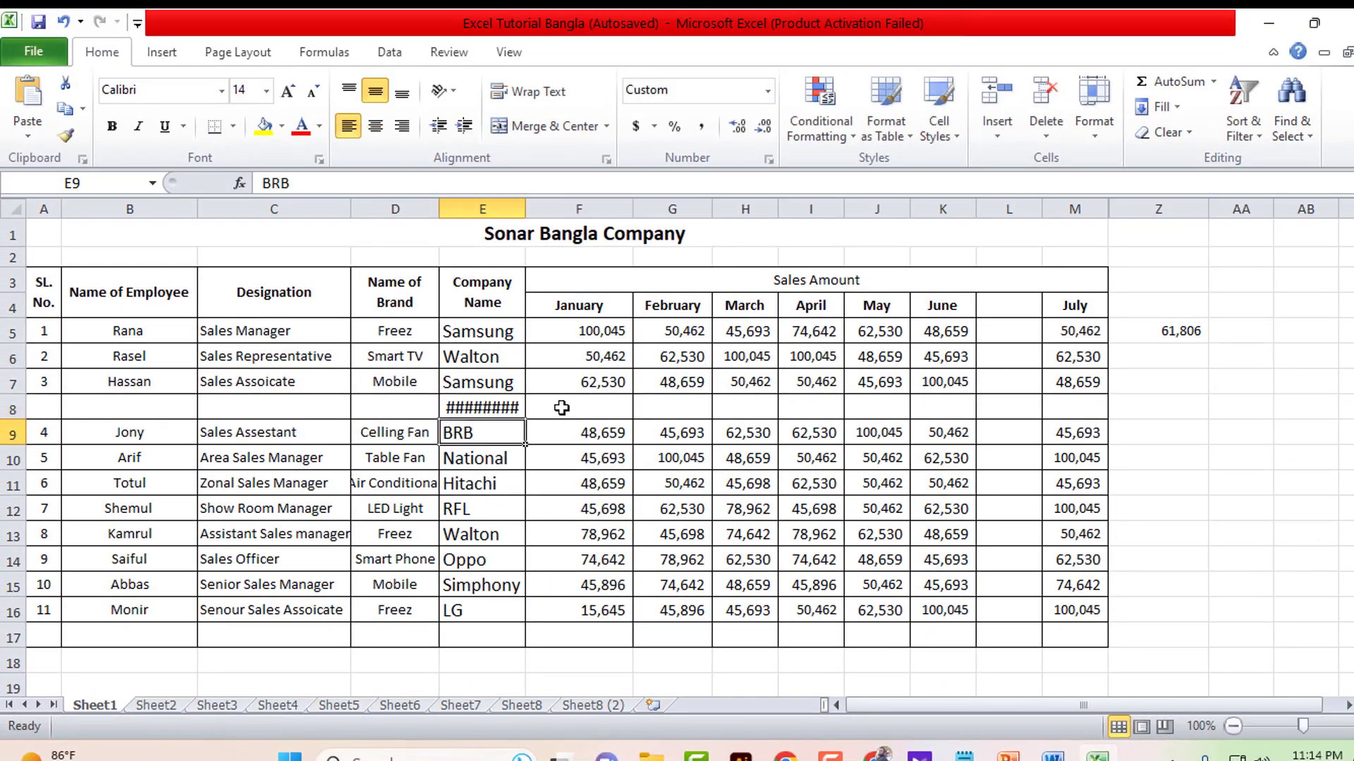
text(44)
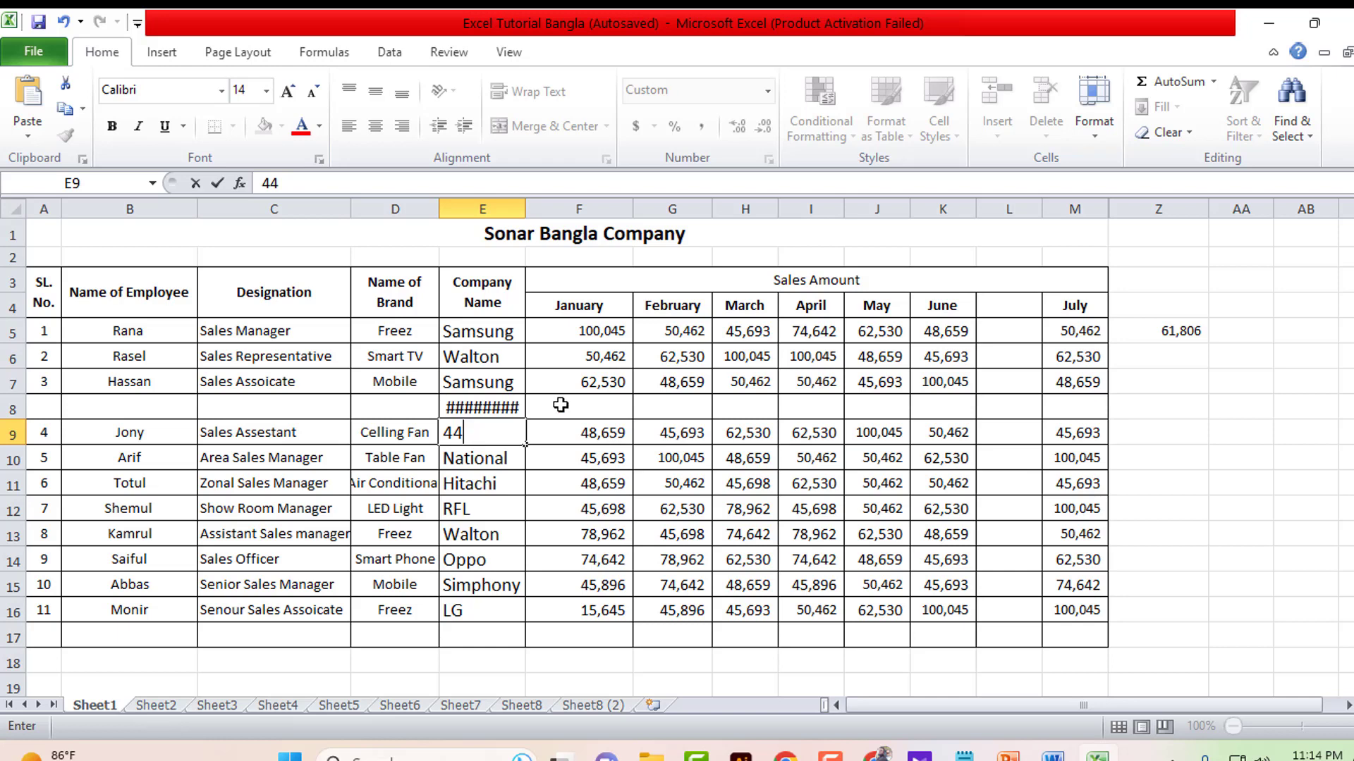
key(ctrl+z)
click(505, 406)
click(547, 406)
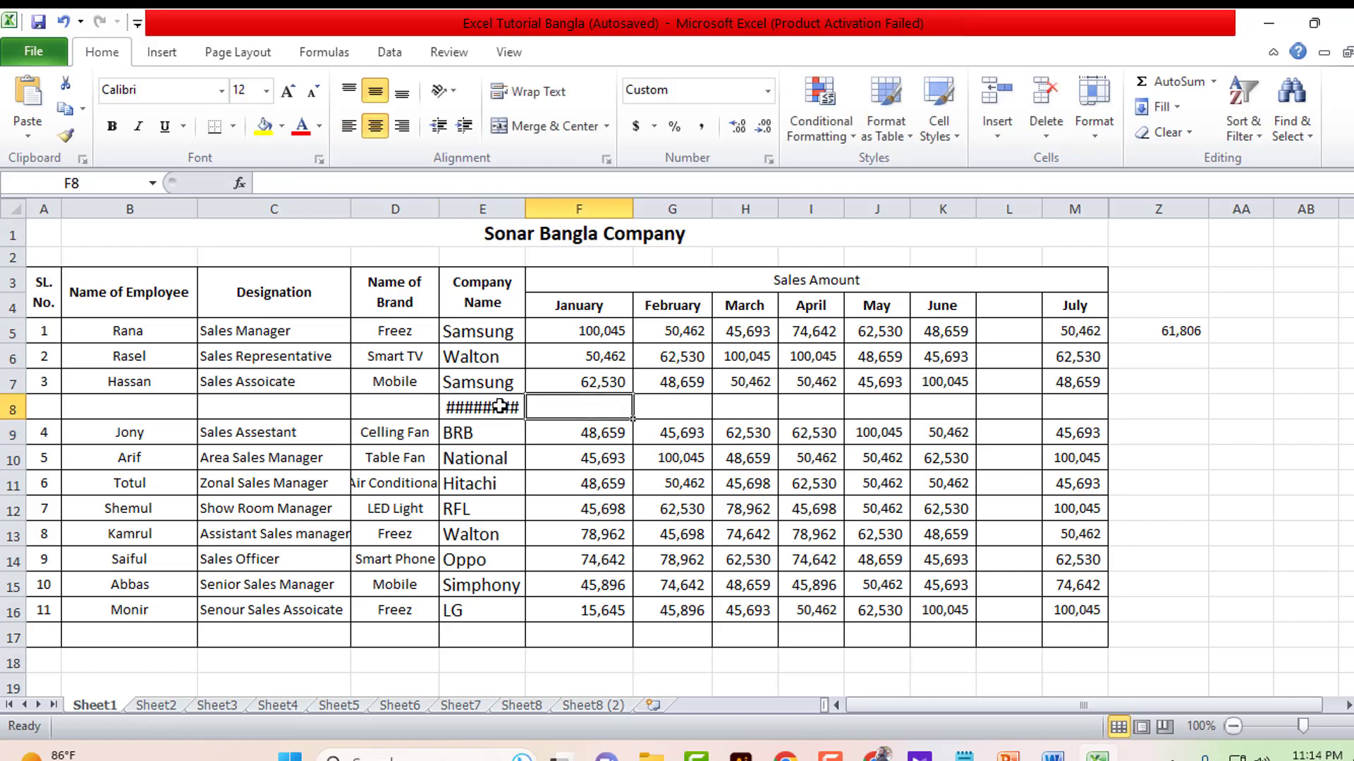
click(499, 406)
key(Delete)
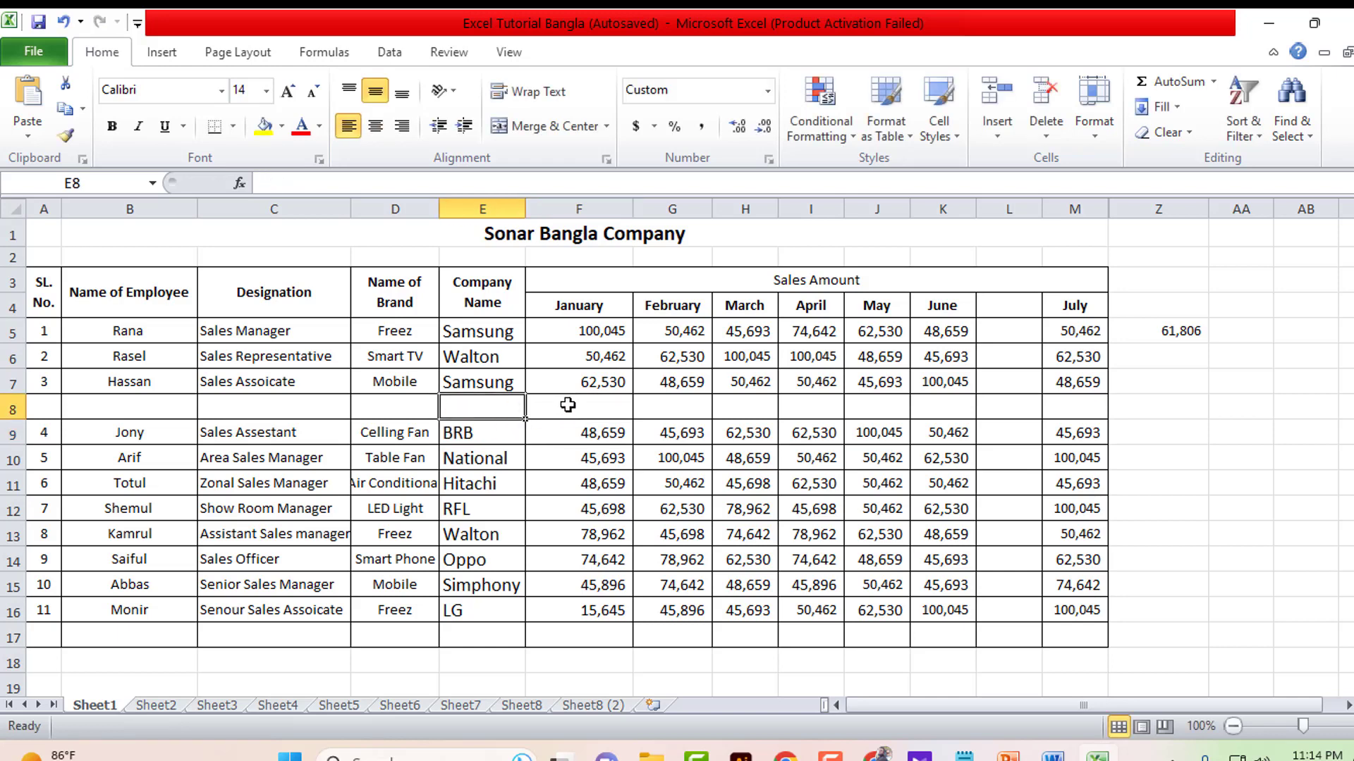
- Delete the empty row 8 inside the sales table
click(392, 431)
click(229, 414)
click(13, 409)
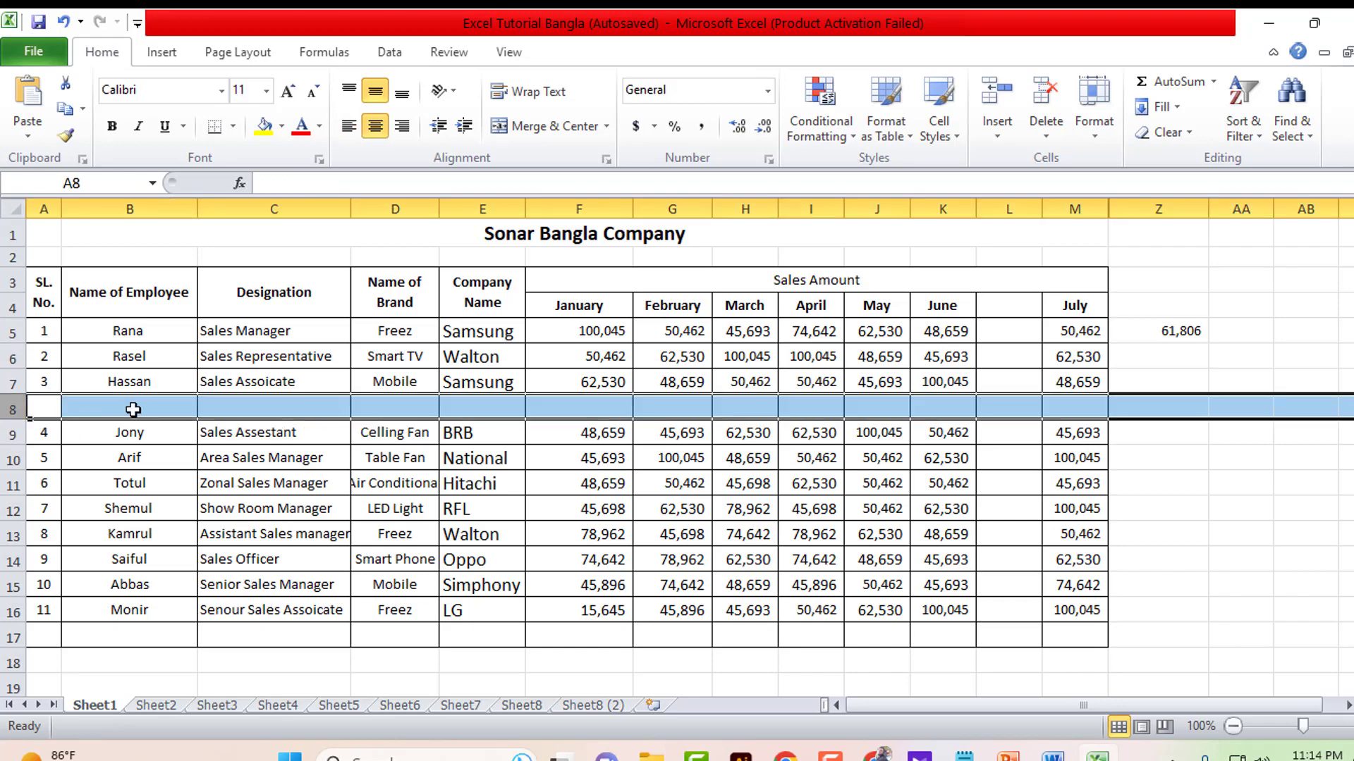
right_click(133, 410)
click(205, 261)
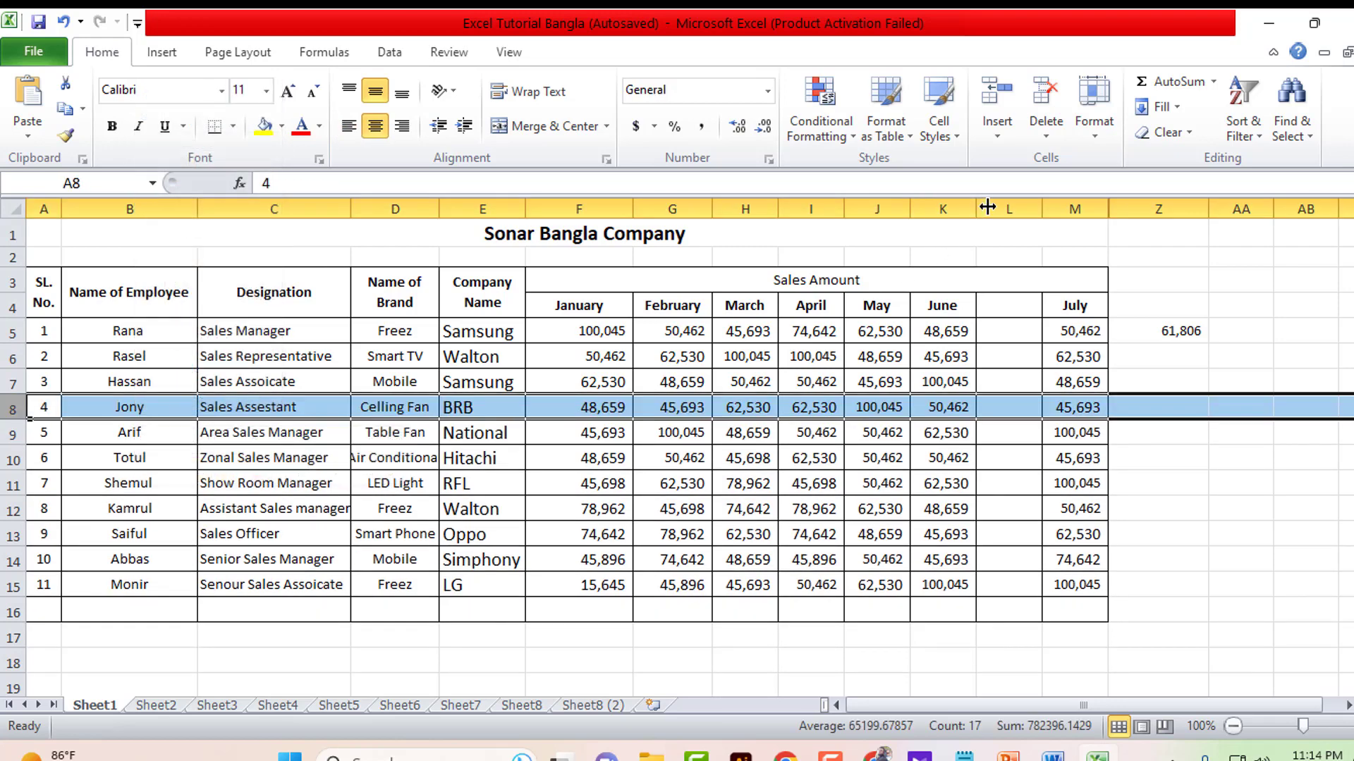
- Delete the empty column L before July, then select cells in column Y
click(1008, 209)
right_click(1007, 209)
click(1086, 387)
click(1105, 388)
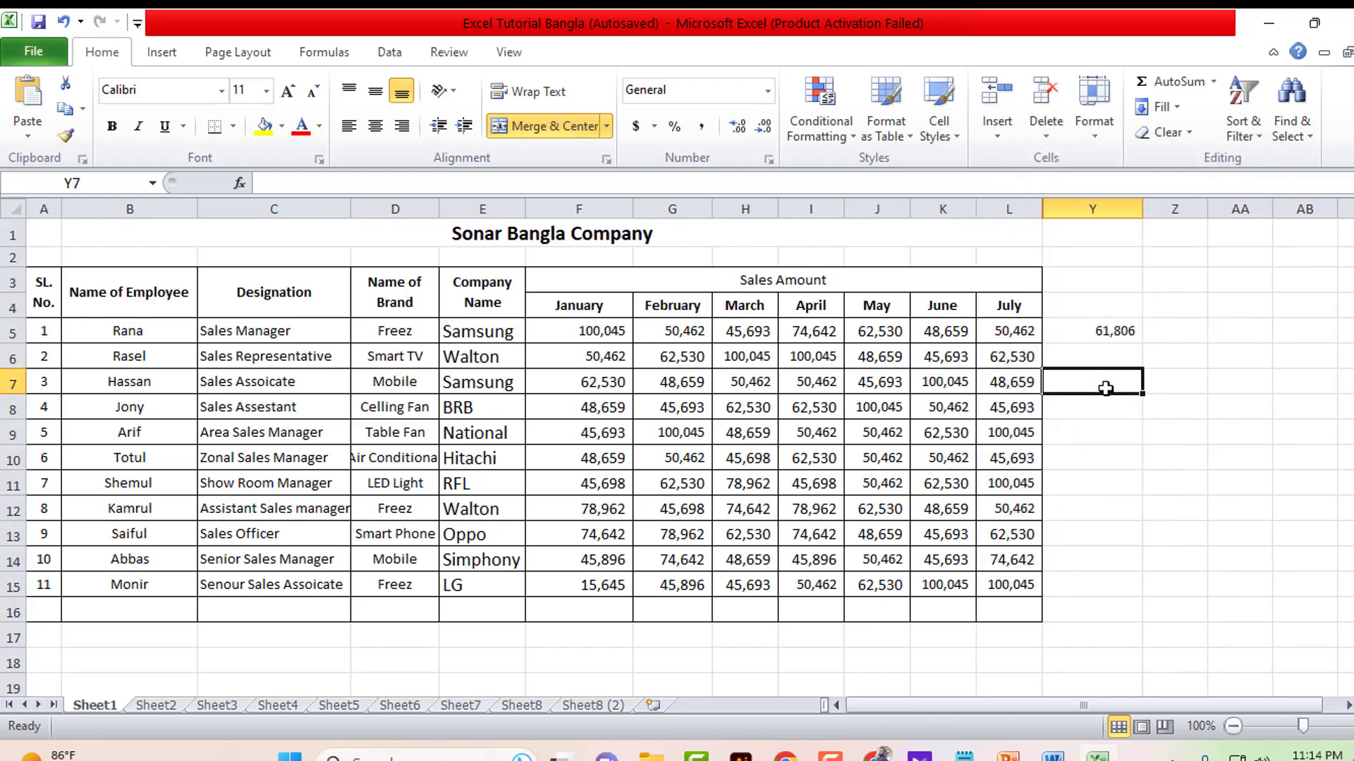
click(1099, 330)
click(1097, 305)
click(1082, 355)
drag(1085, 331, 1116, 390)
click(1080, 563)
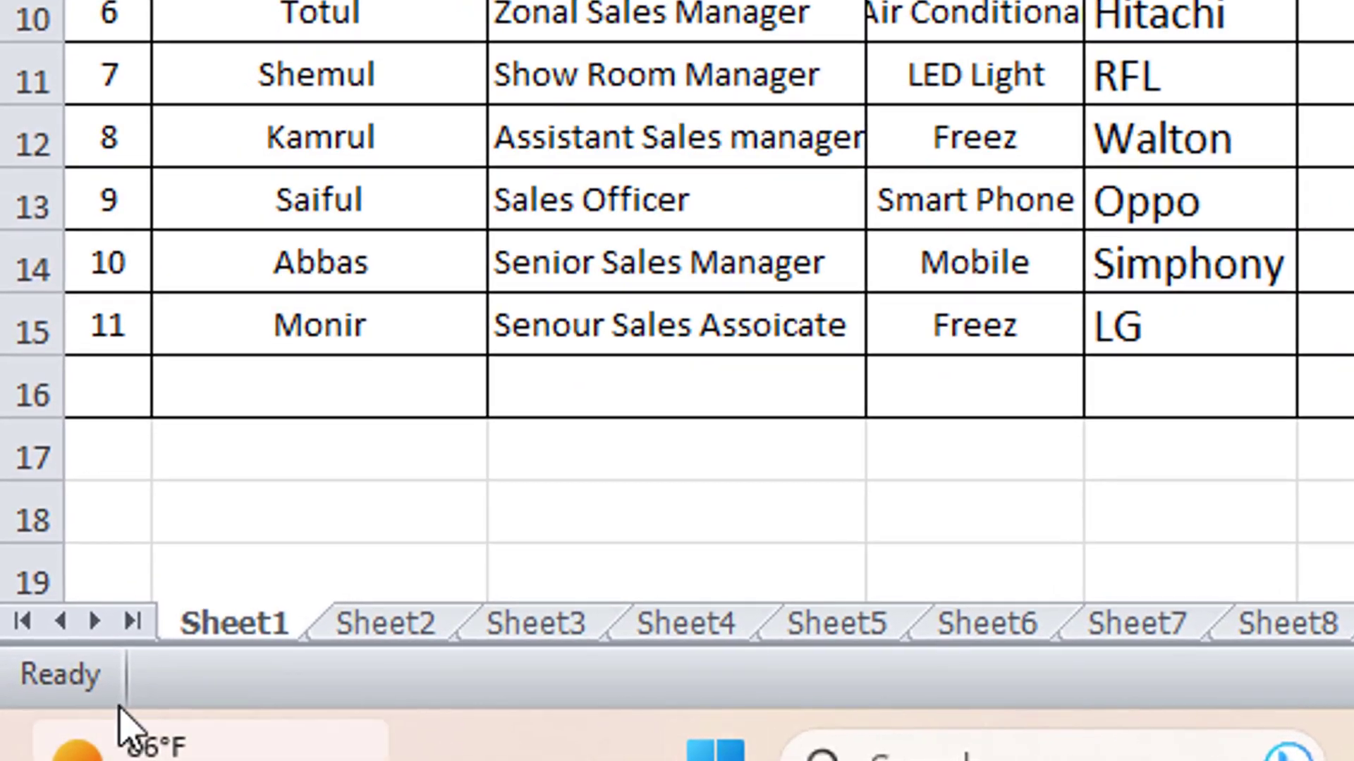
- In Protect Sheet for Sheet1, tick Insert columns, Insert rows, Delete columns and Delete rows
right_click(258, 637)
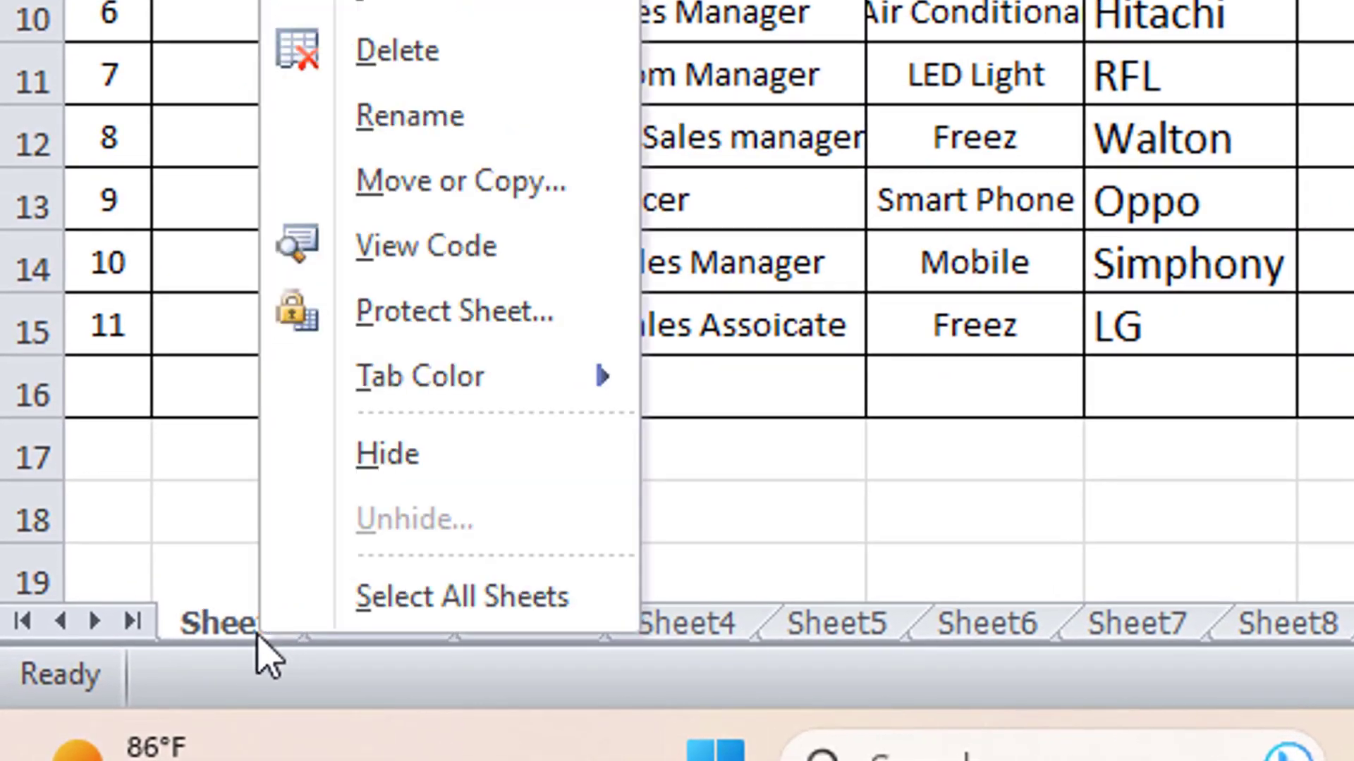
click(484, 339)
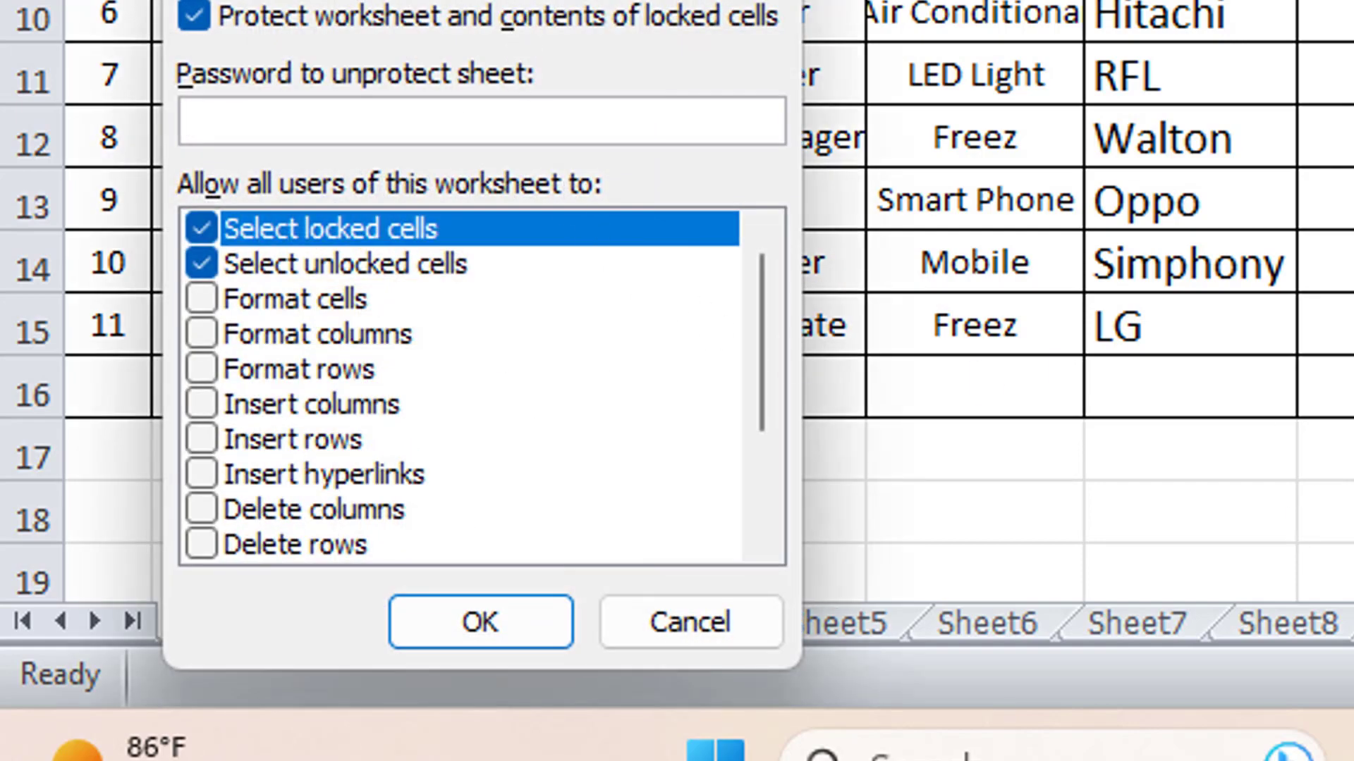
drag(438, 0, 1353, 0)
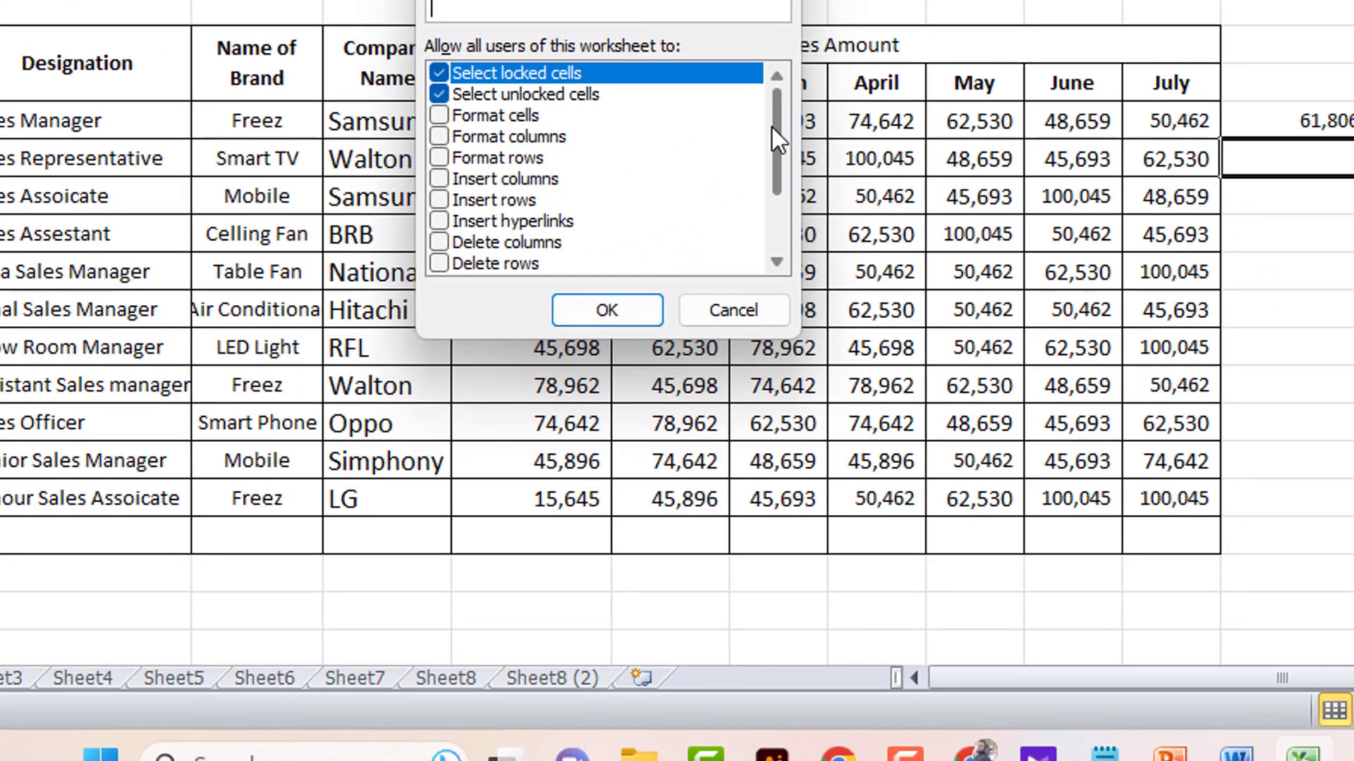
drag(772, 126, 775, 134)
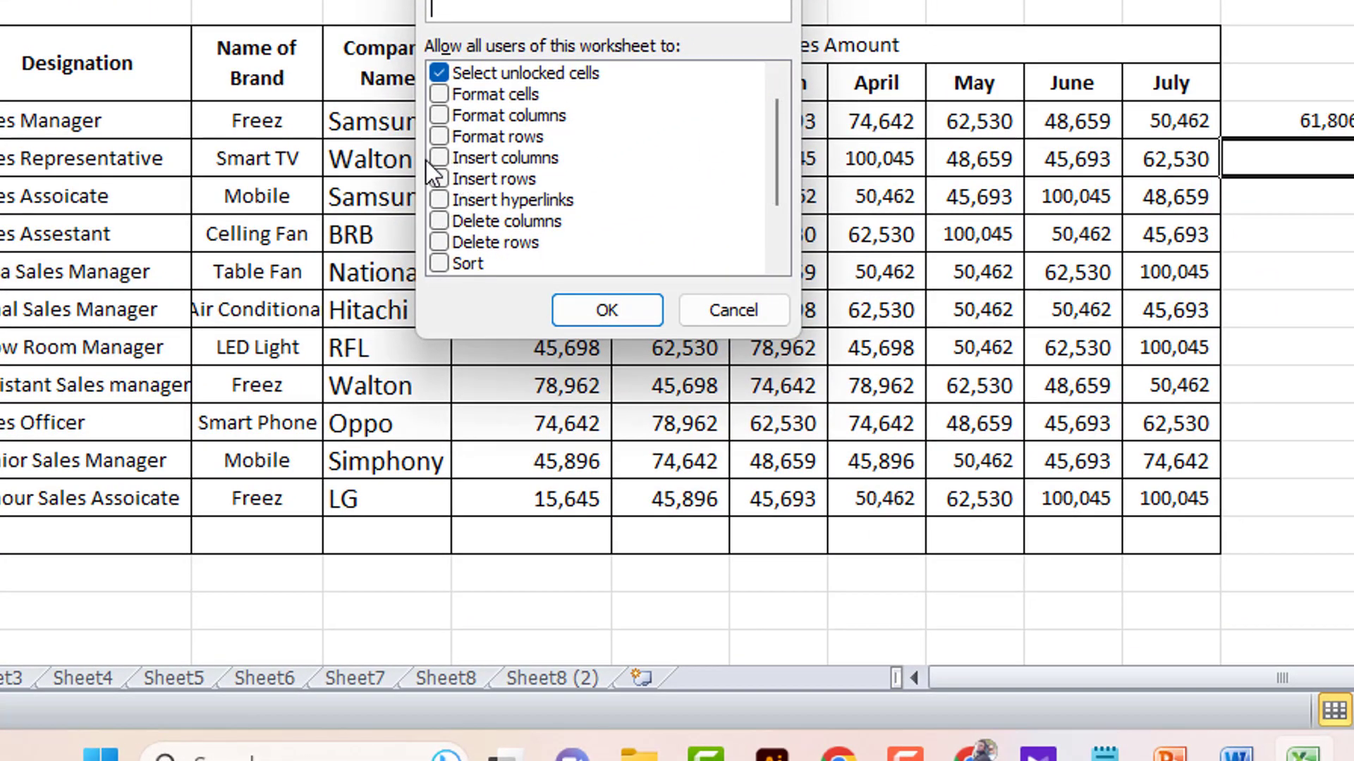
click(450, 159)
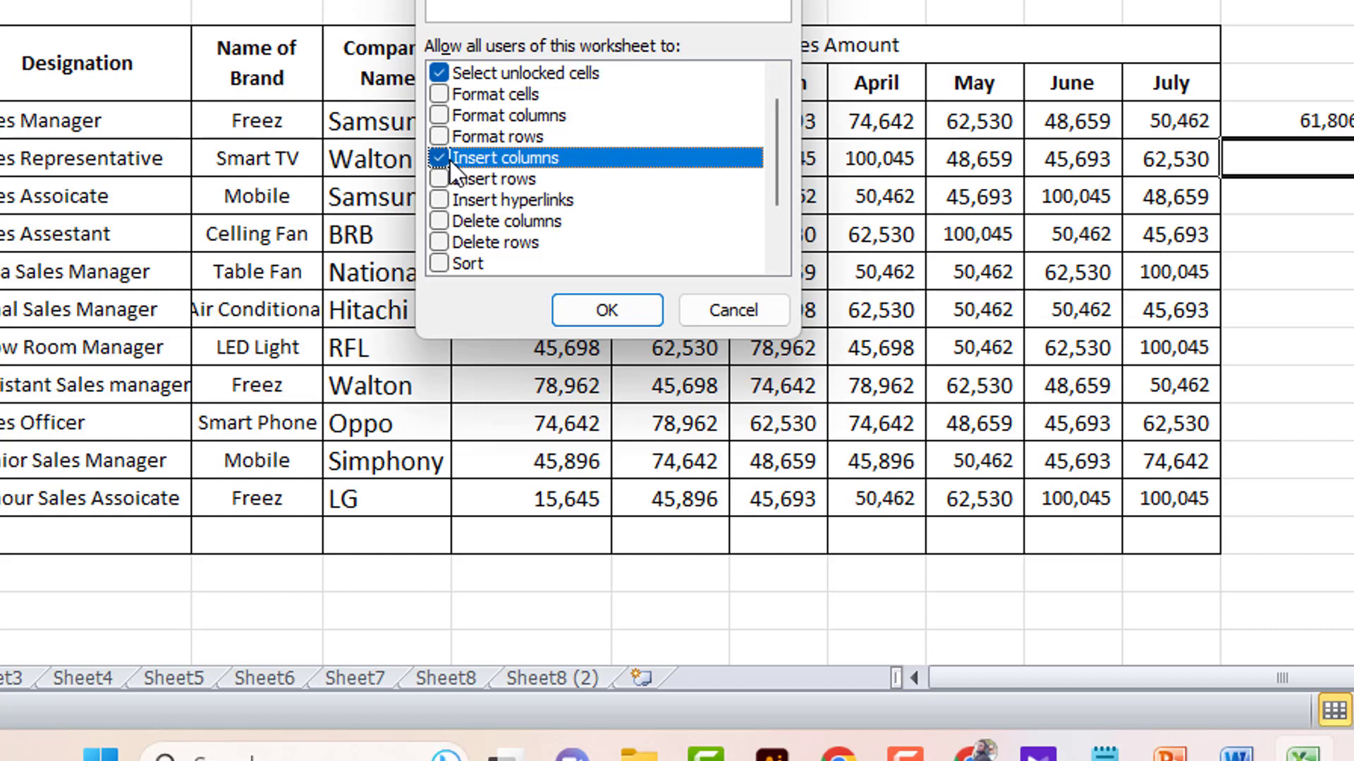
click(440, 180)
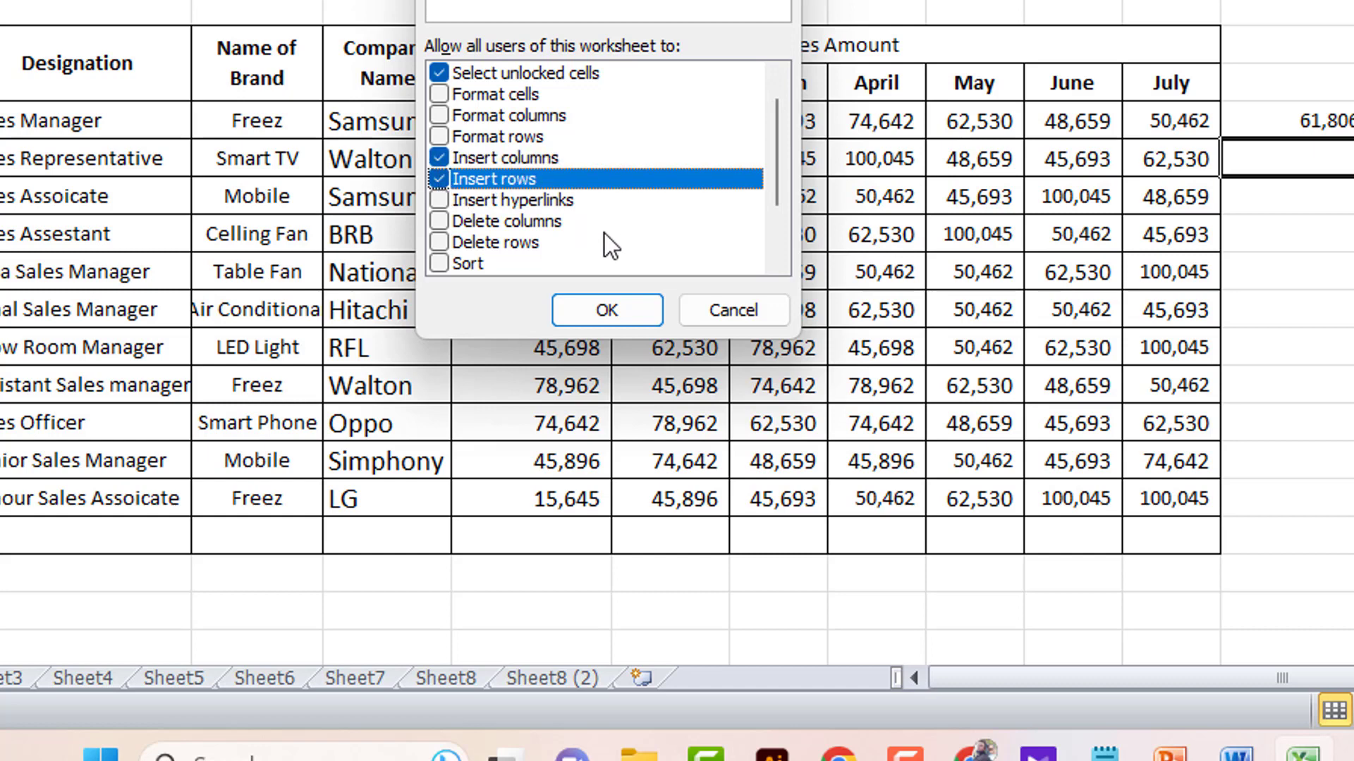
click(440, 222)
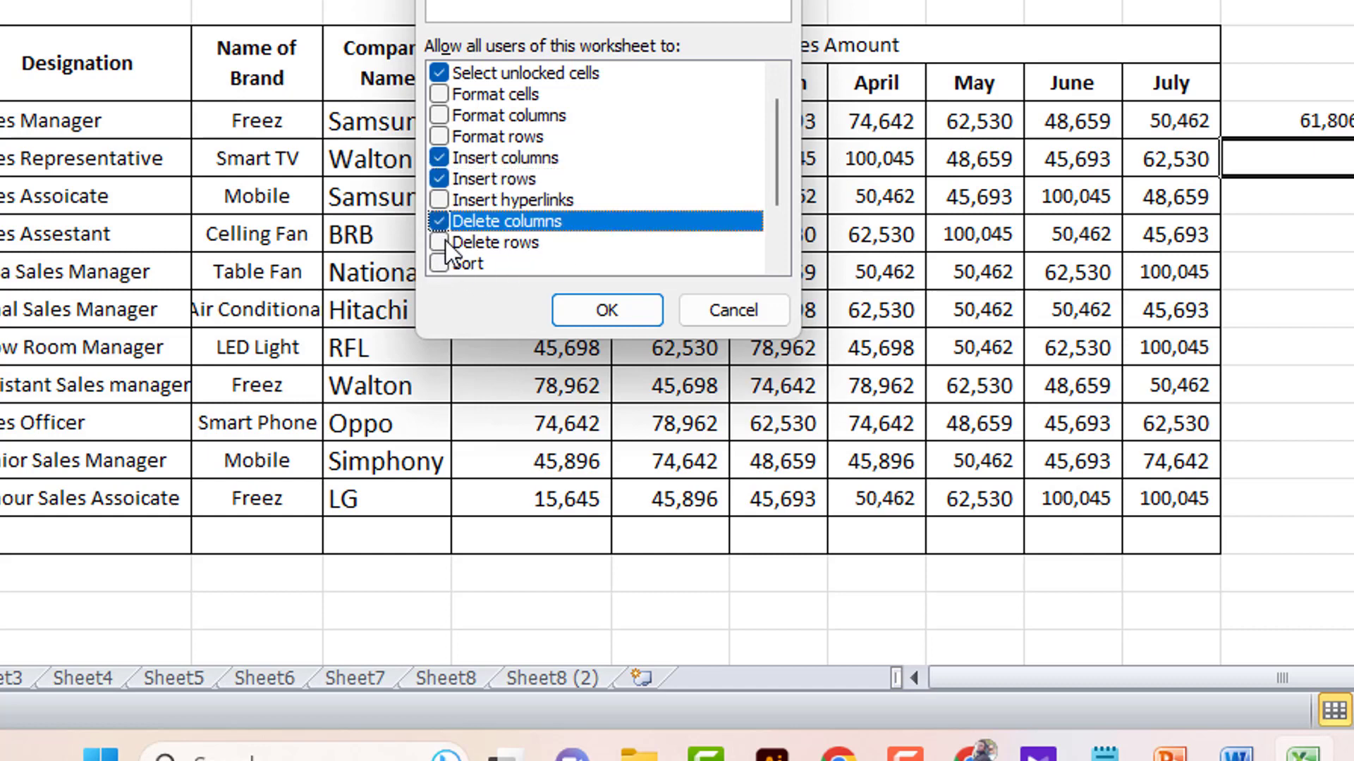
click(440, 243)
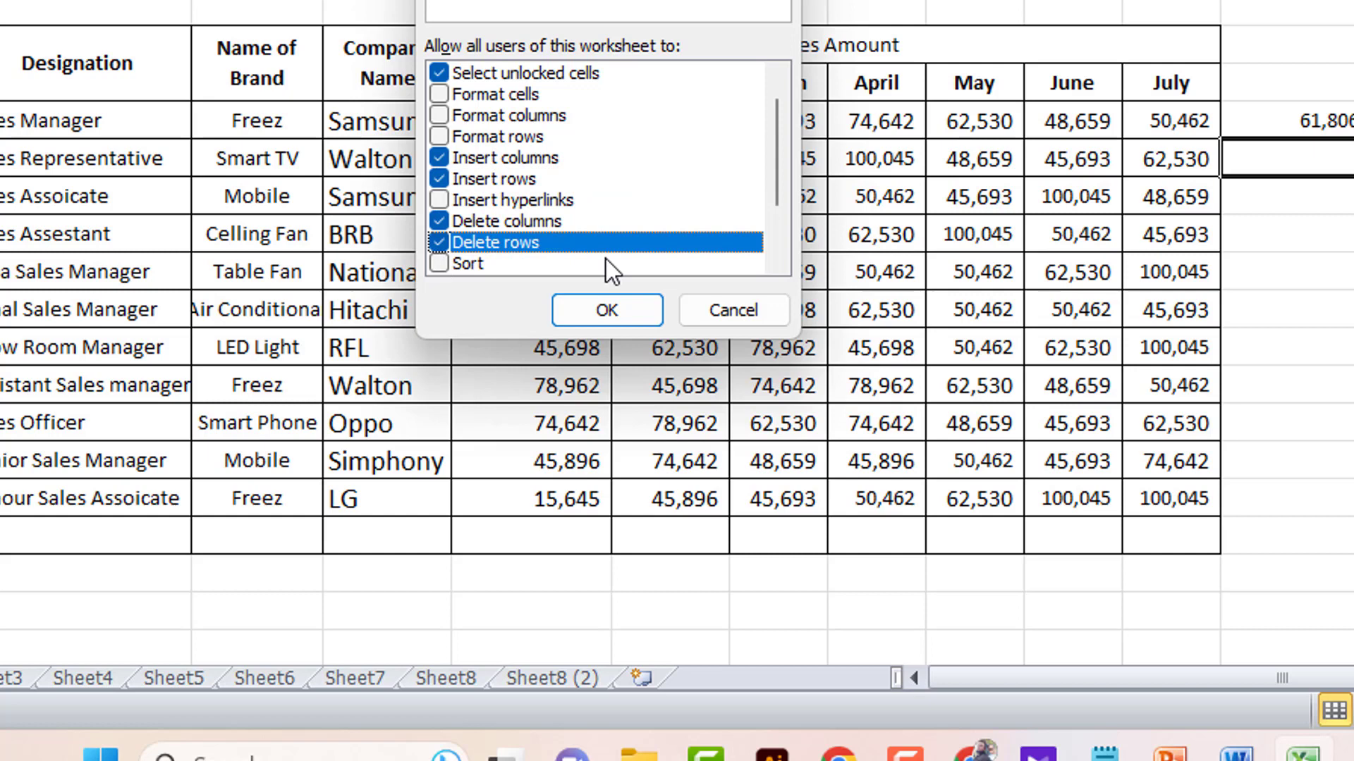
- Enter the protection password, apply it, and confirm the re-entered password
click(502, 8)
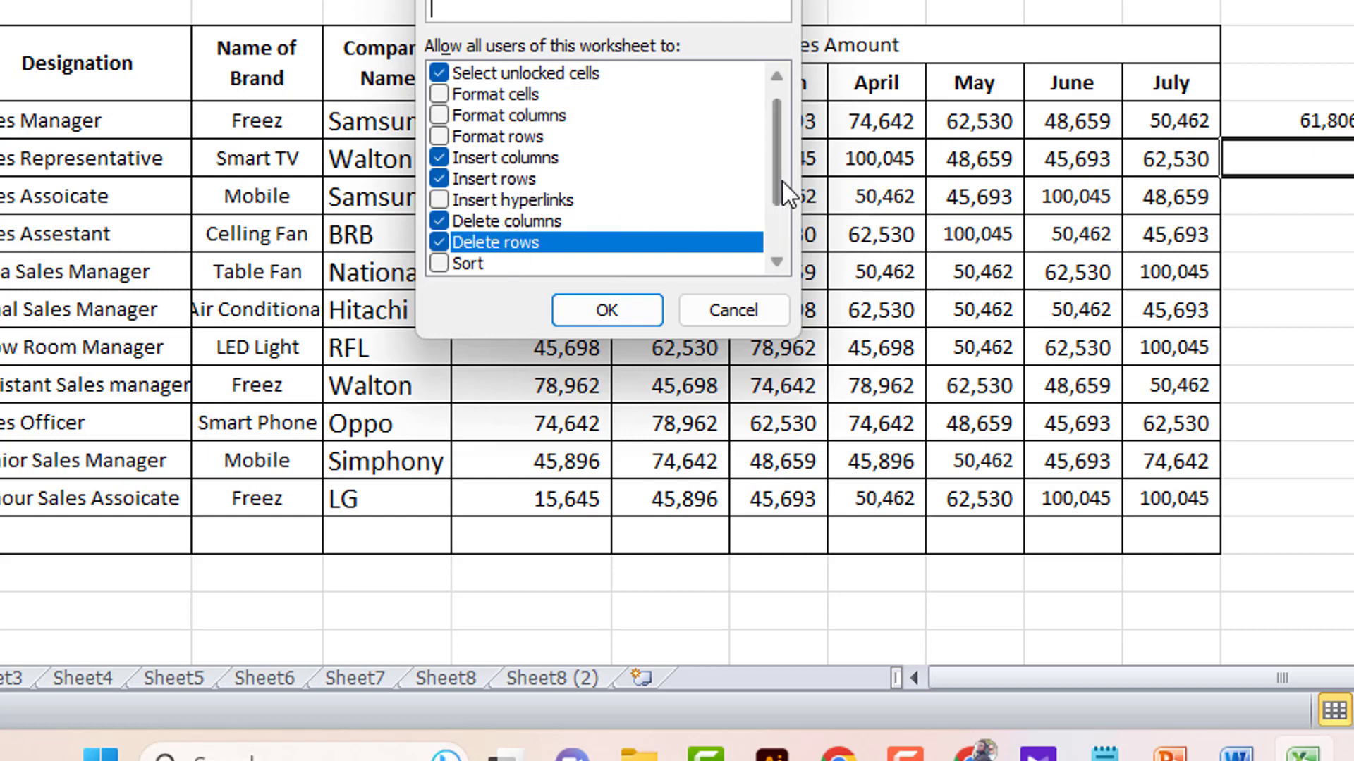
drag(776, 186, 790, 108)
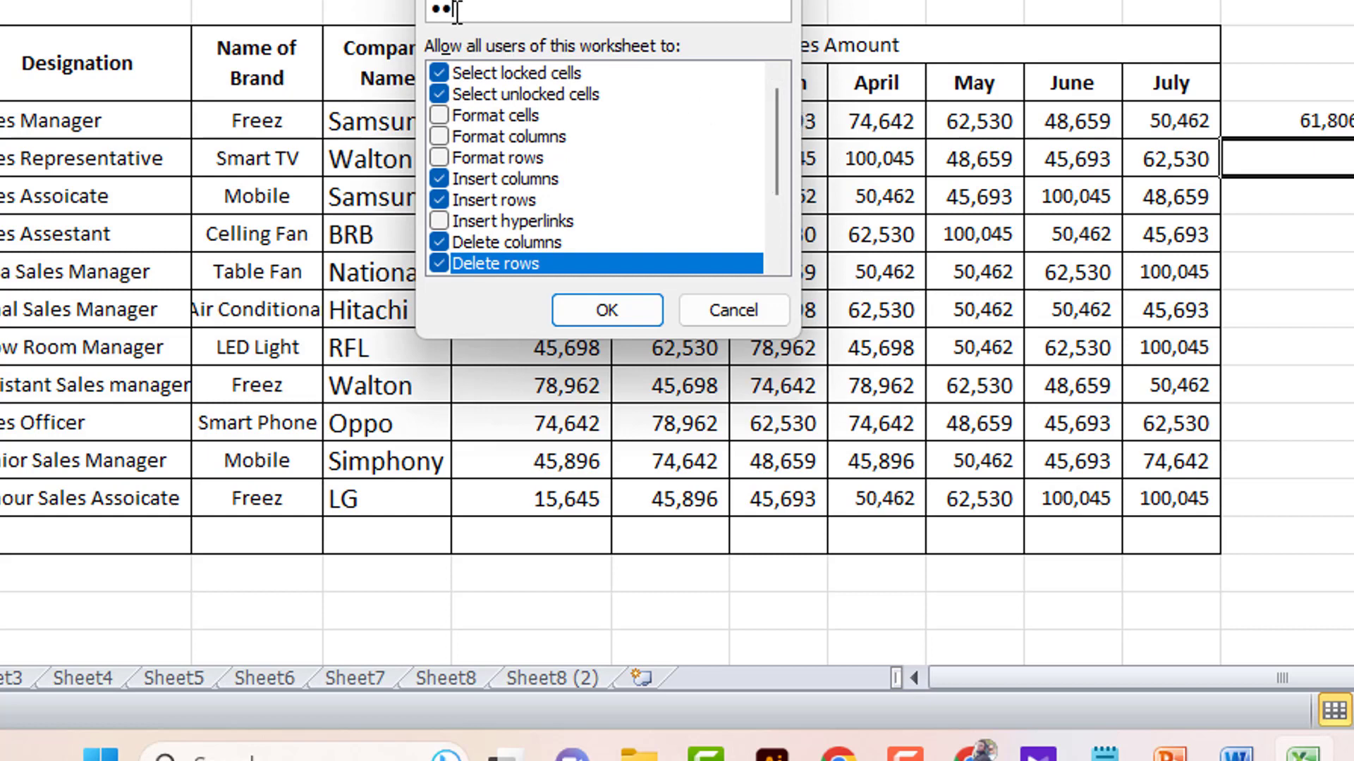
click(592, 315)
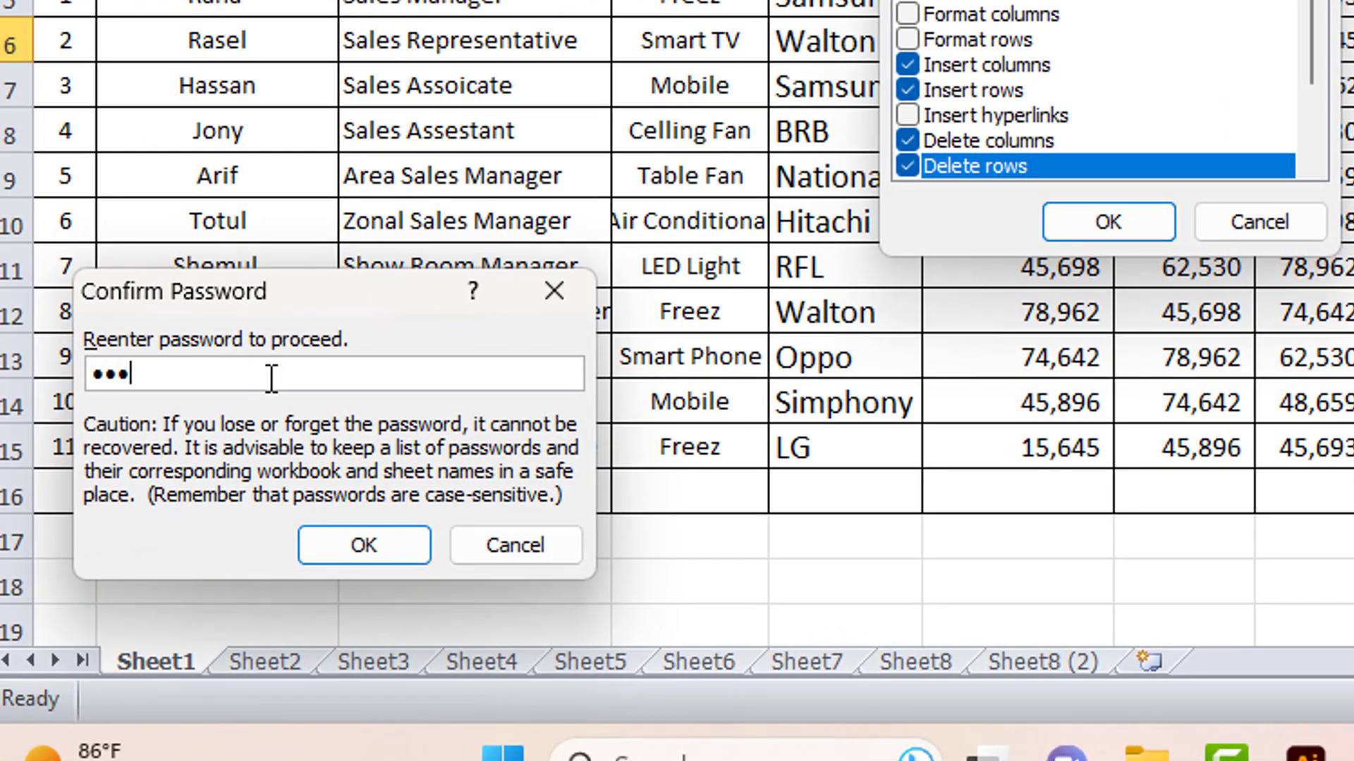
click(346, 544)
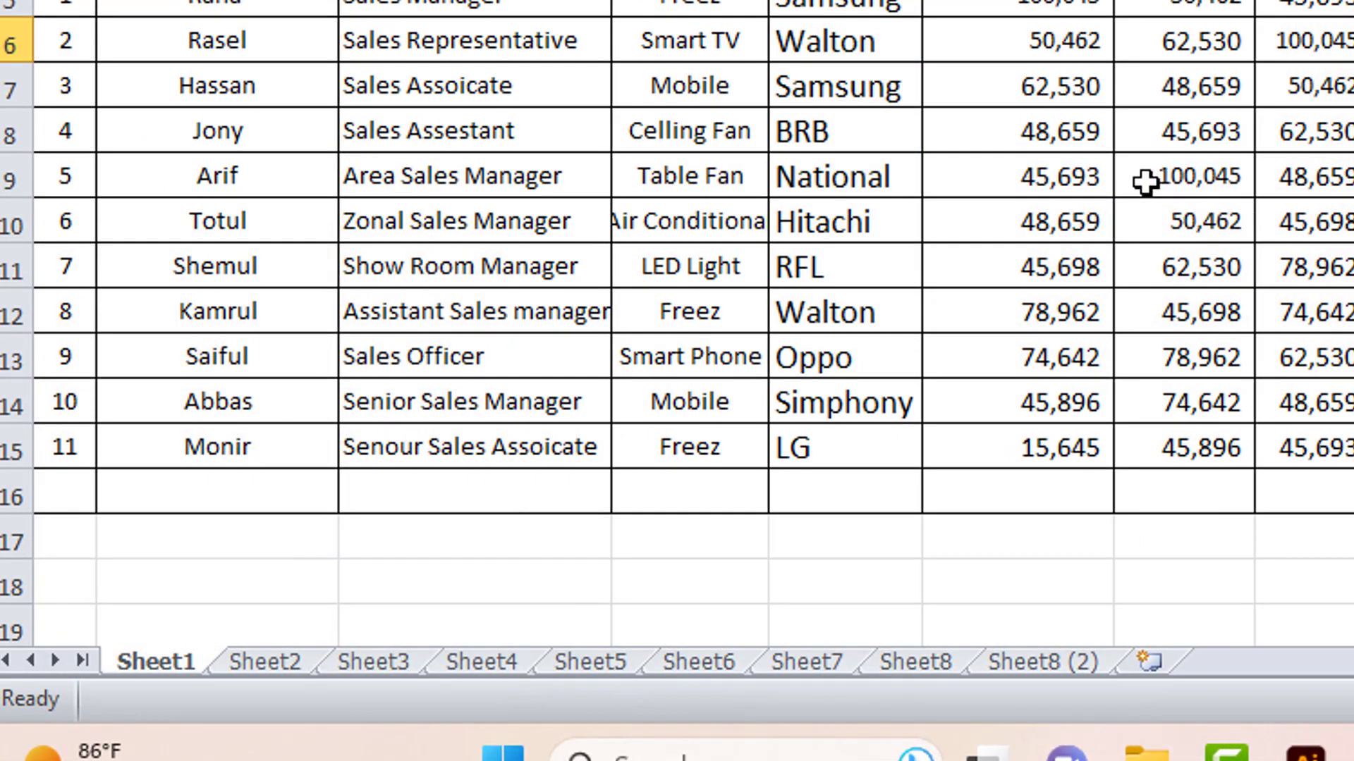
- Select cells among the July and June values in columns L and K
click(1072, 82)
click(1303, 86)
click(1054, 371)
click(970, 430)
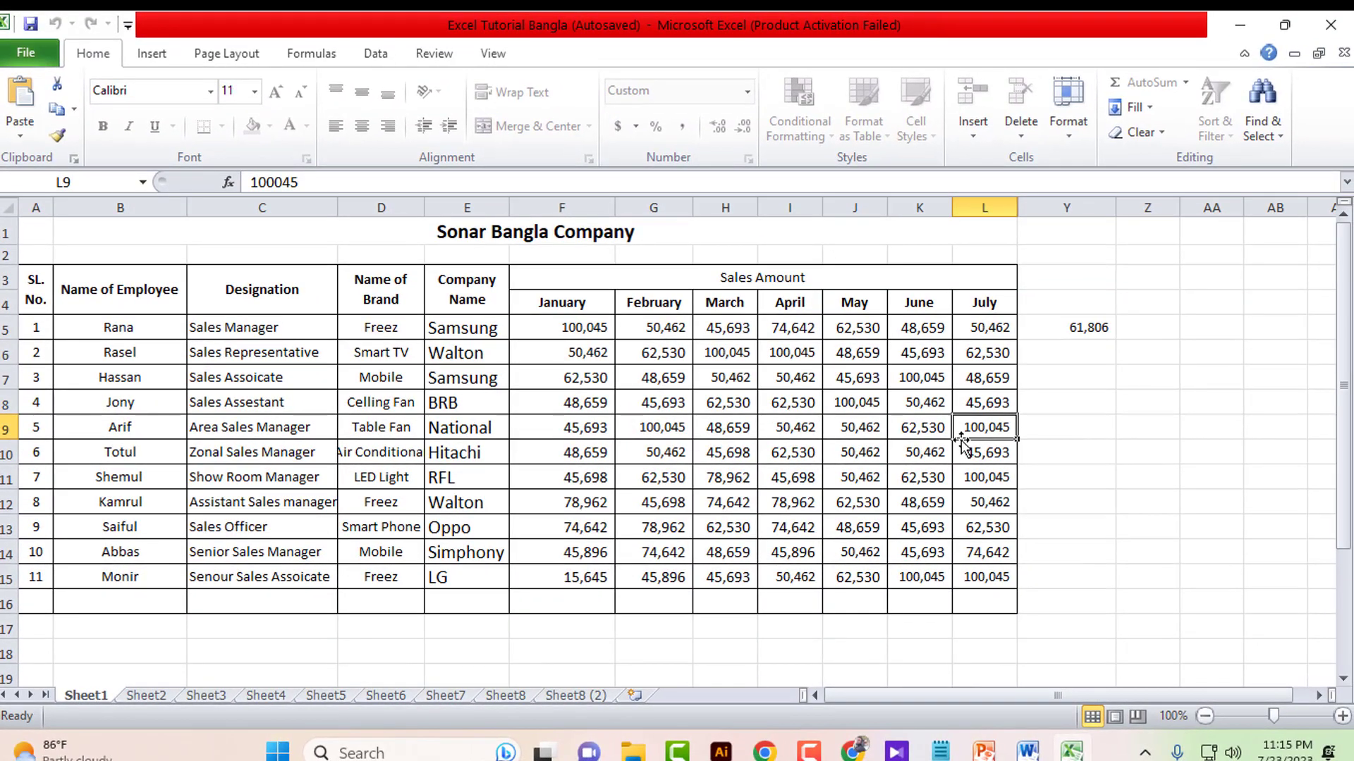
drag(963, 442, 908, 548)
click(958, 573)
click(910, 548)
drag(928, 501, 934, 423)
click(936, 488)
click(933, 423)
click(931, 398)
click(920, 376)
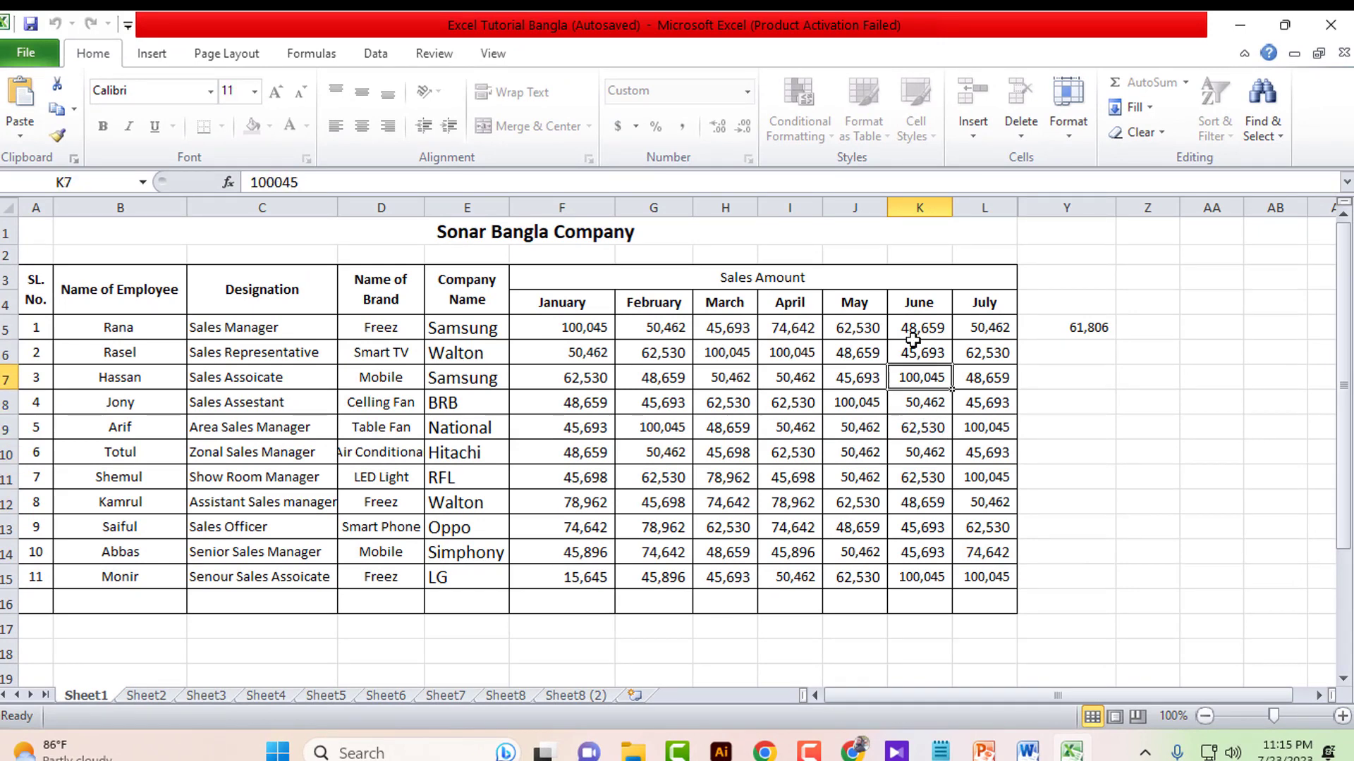
click(914, 328)
- Insert two blank columns before the April column I using the column header menu
click(919, 207)
right_click(914, 205)
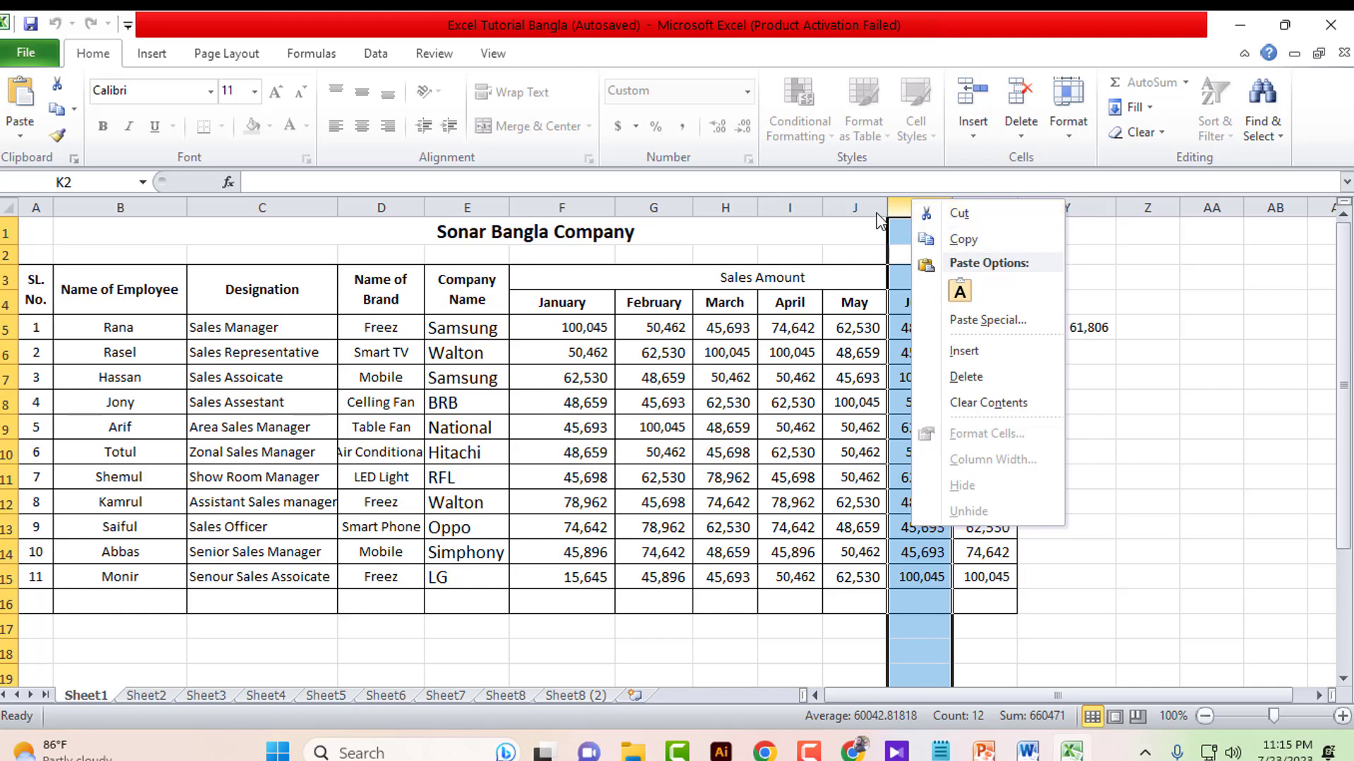
click(856, 207)
right_click(856, 208)
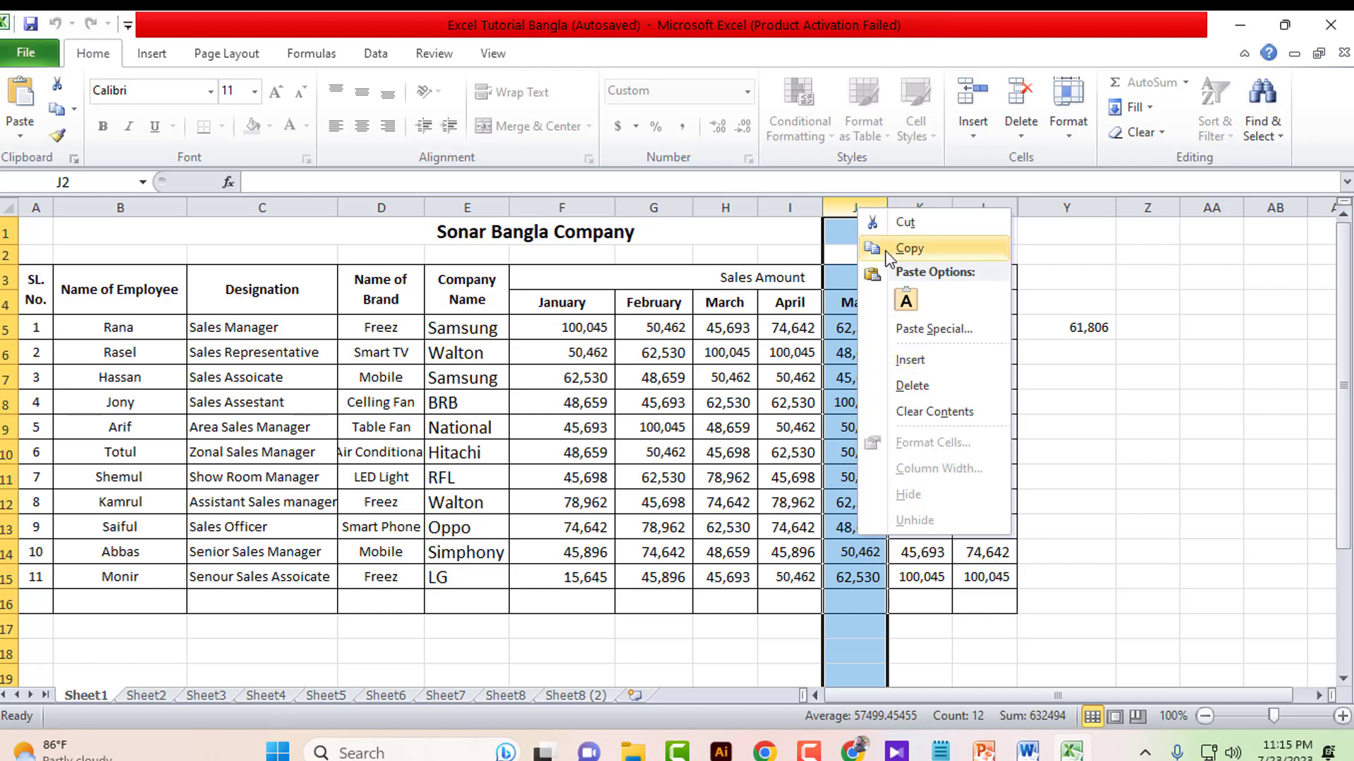
right_click(785, 210)
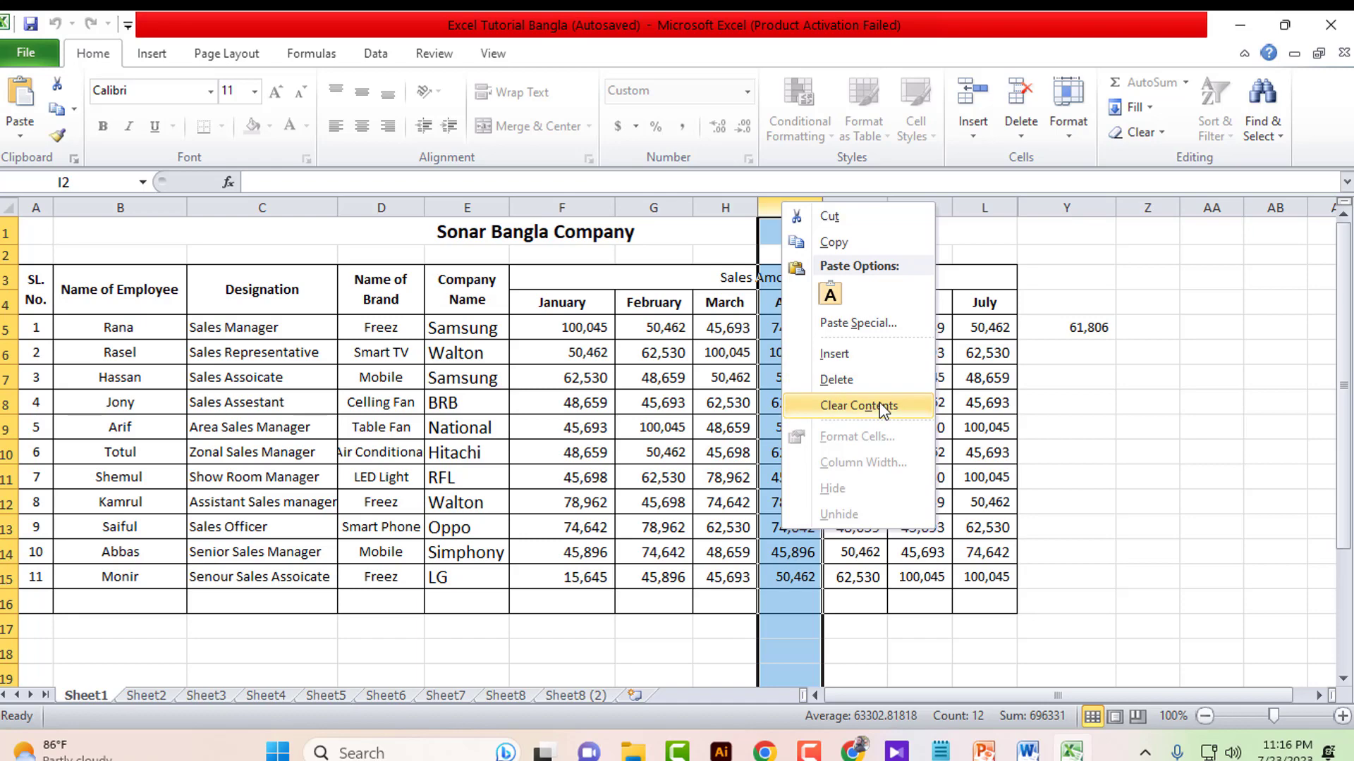
click(835, 354)
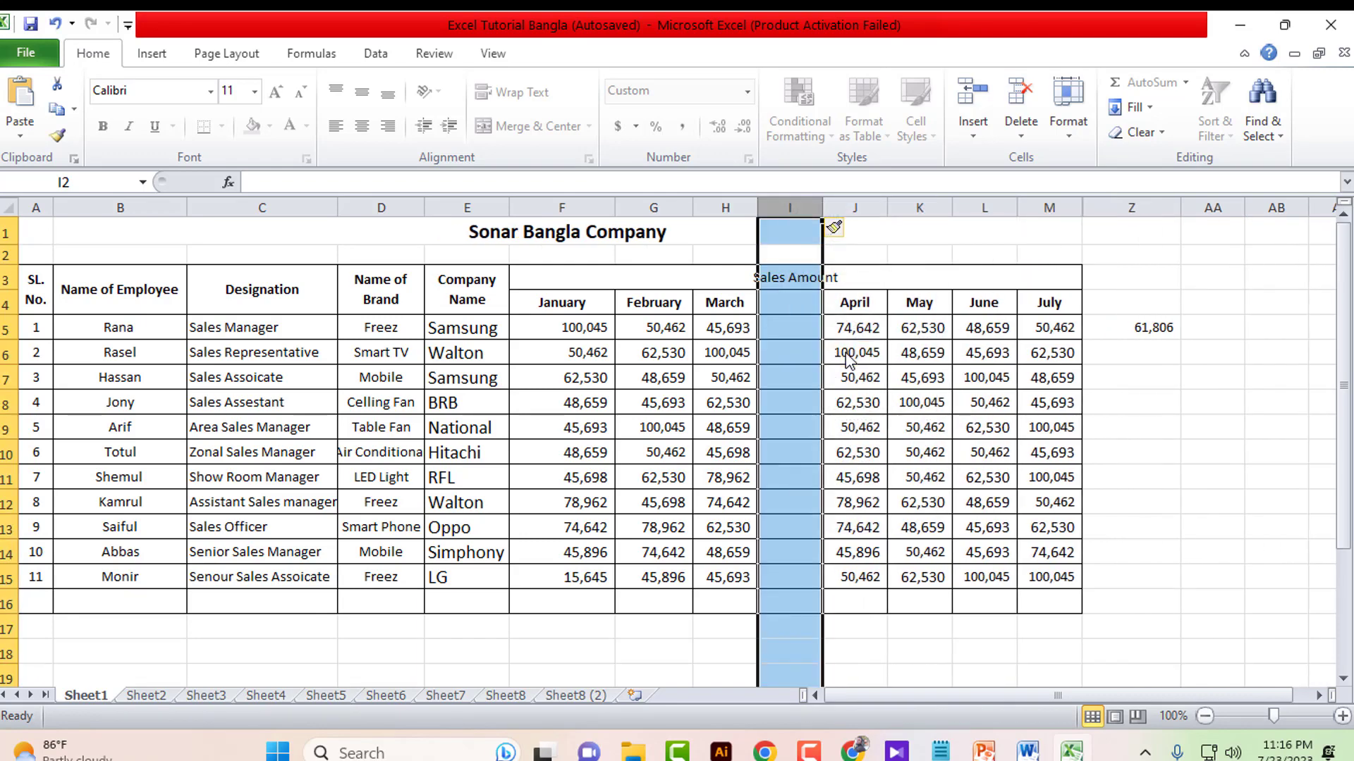
right_click(800, 328)
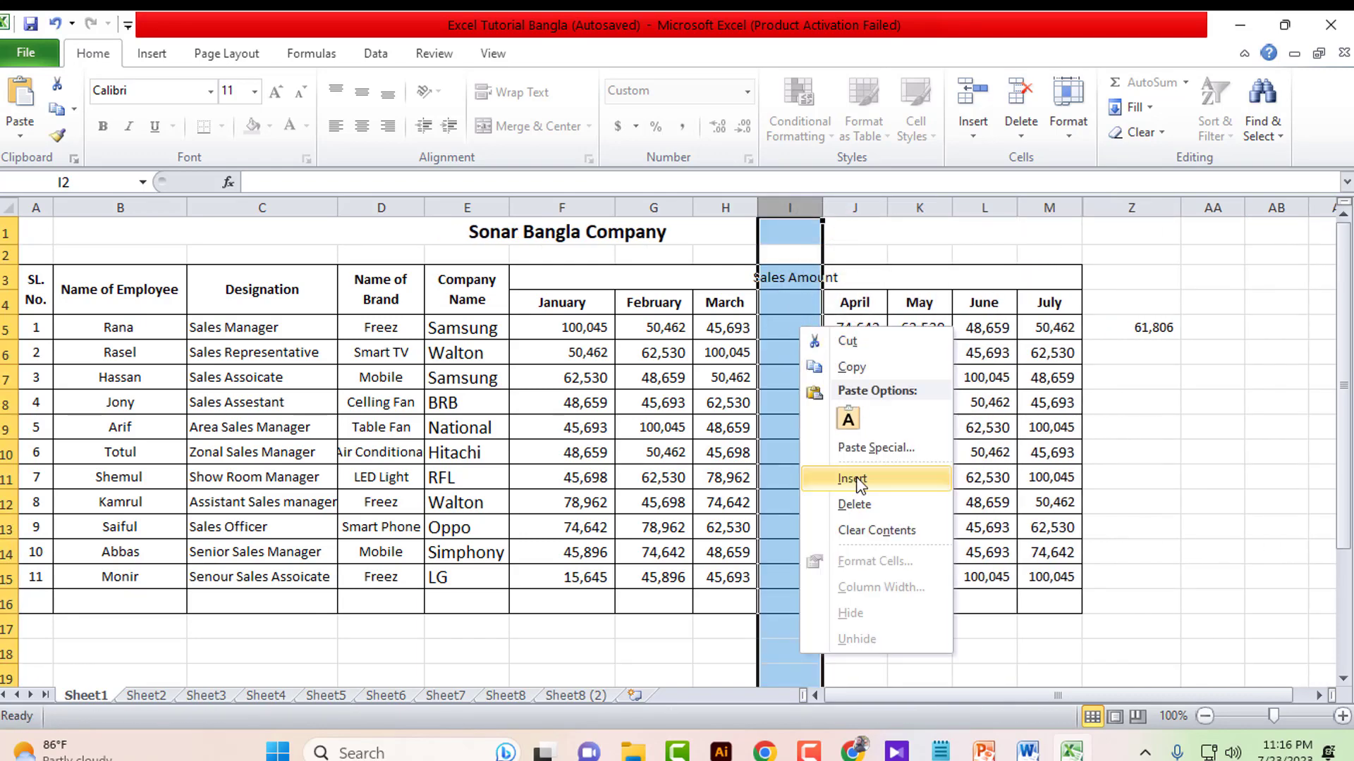
click(856, 483)
right_click(834, 352)
click(791, 355)
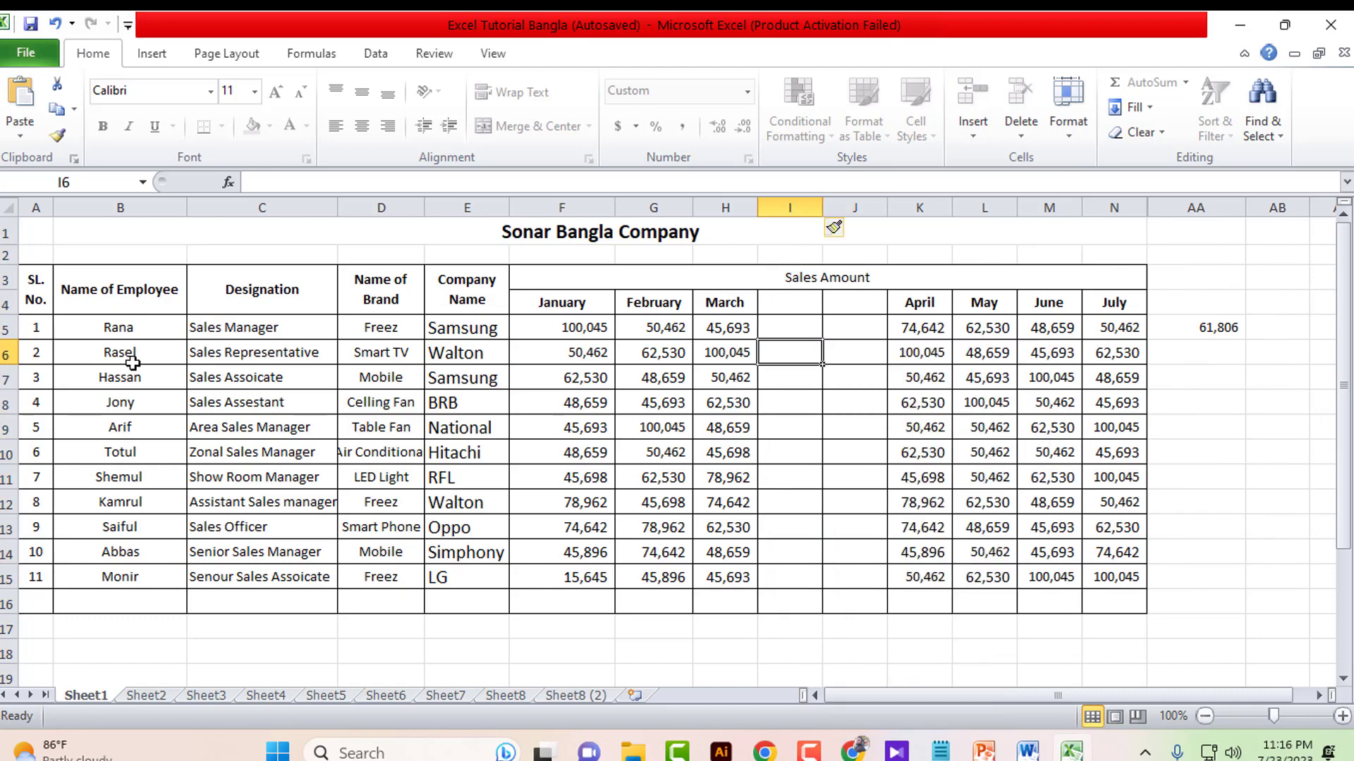
- Insert two blank rows above Hassan's row 7 from the row header menu
click(5, 380)
right_click(83, 376)
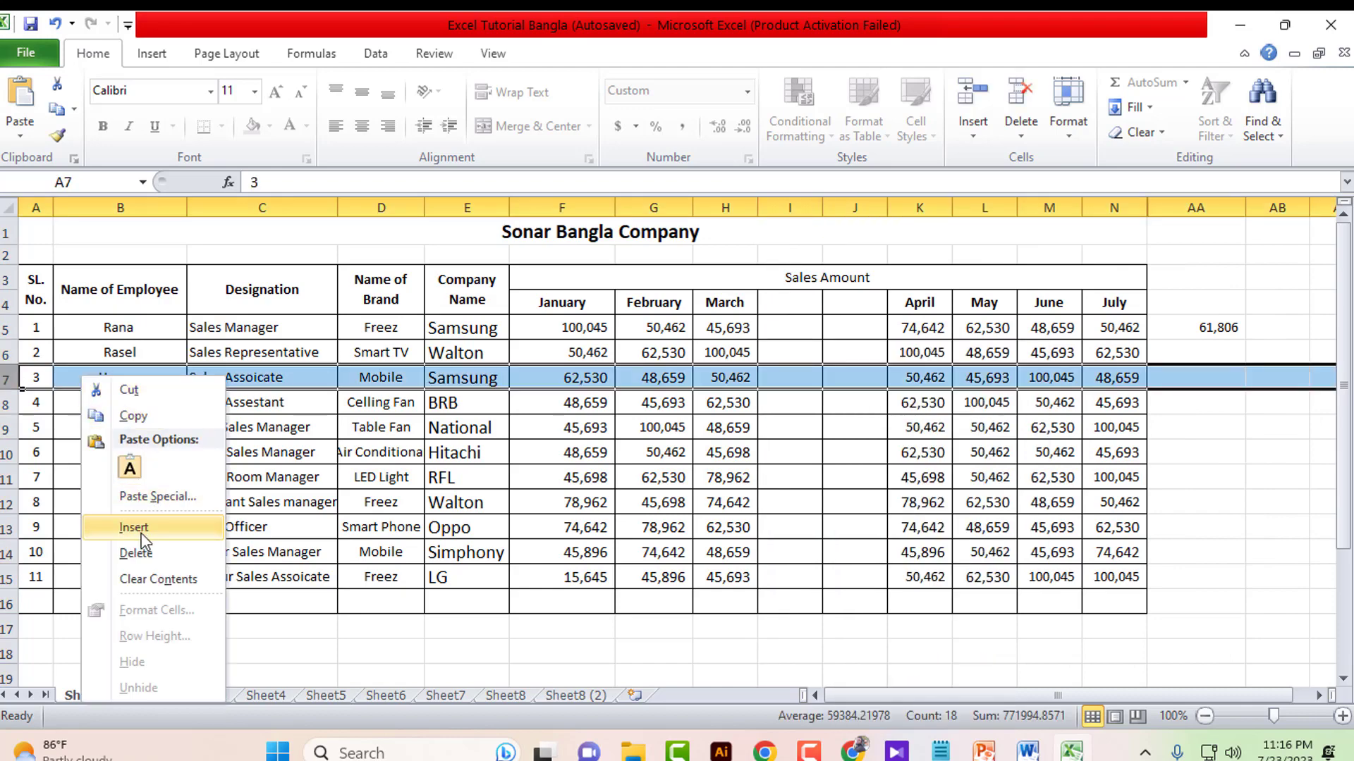
click(132, 527)
right_click(124, 377)
click(169, 528)
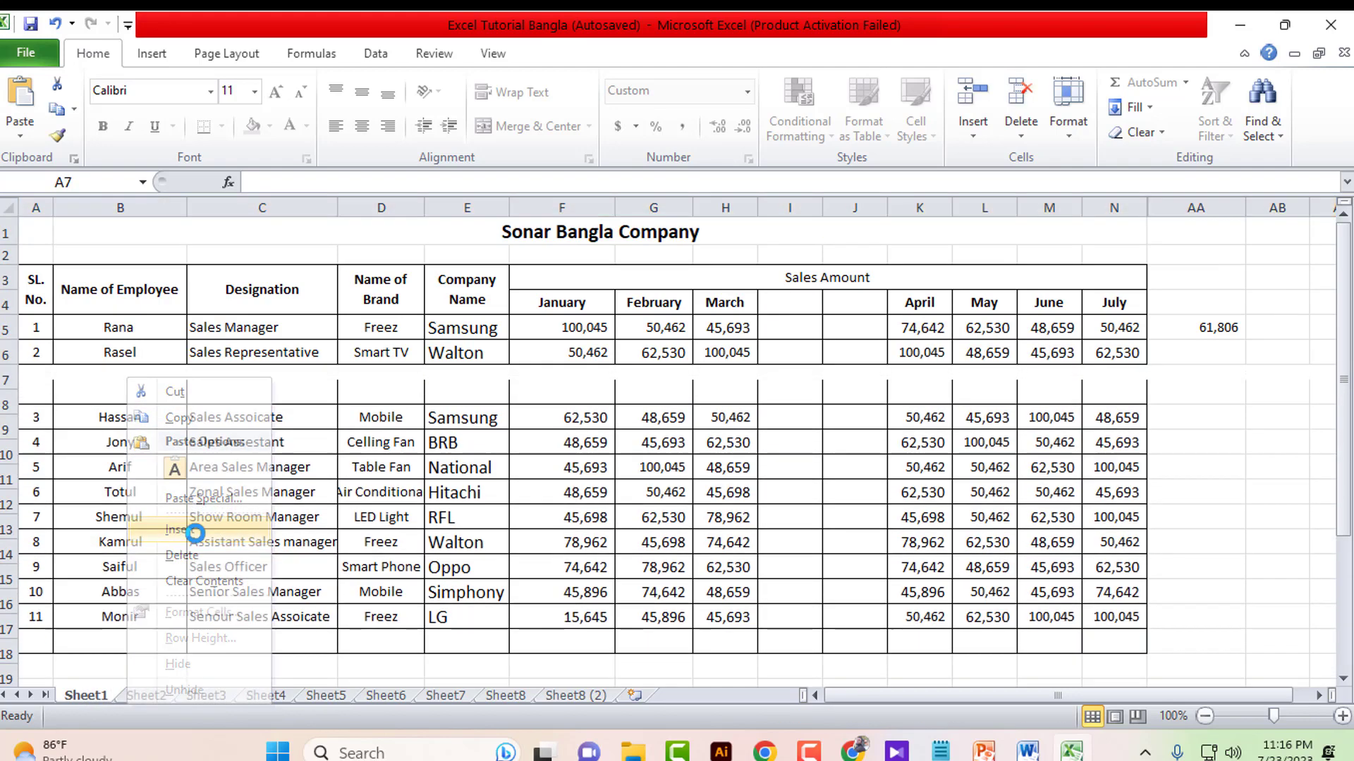
- Select both new blank rows across columns A to N
mouse_move(790, 403)
mouse_down()
mouse_move(782, 378)
mouse_move(776, 414)
mouse_move(776, 395)
mouse_move(844, 382)
mouse_move(834, 417)
mouse_move(792, 376)
mouse_move(850, 408)
mouse_move(804, 387)
mouse_up()
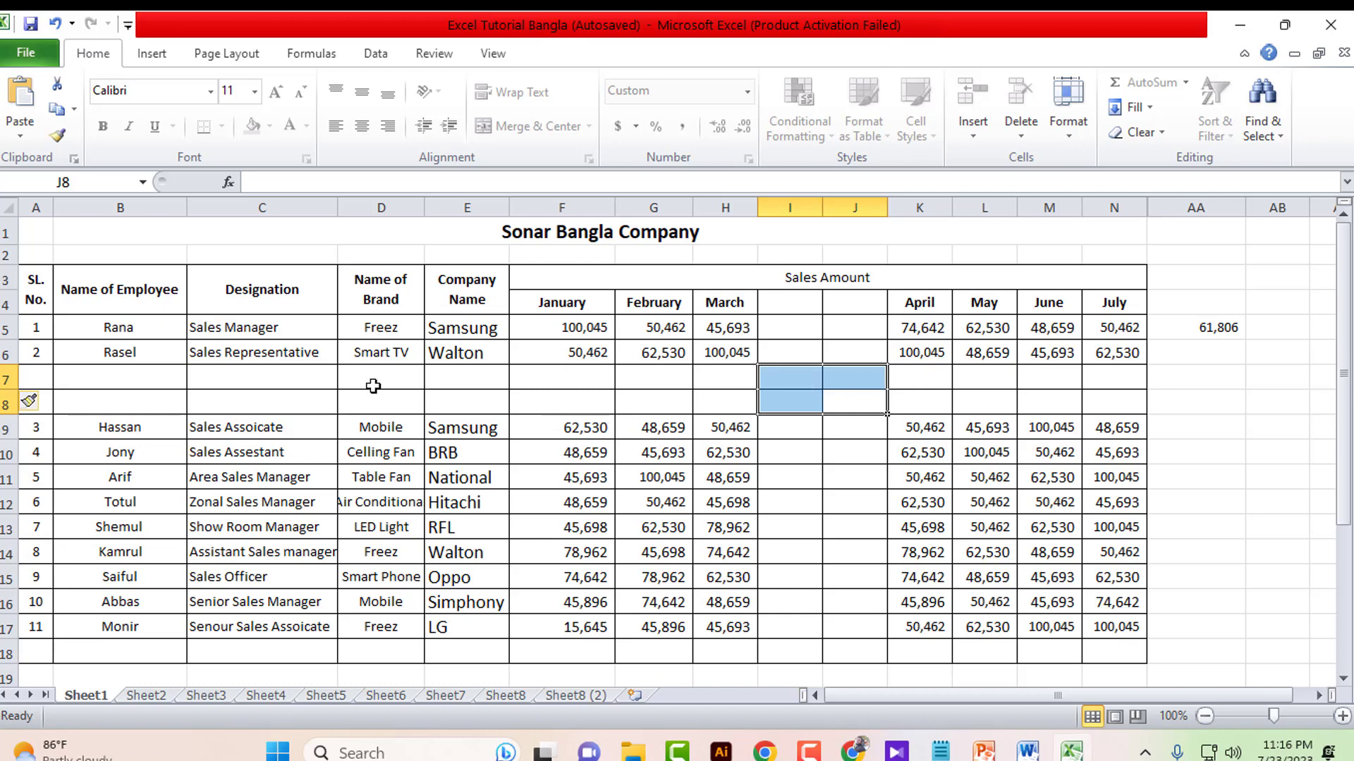
drag(43, 383, 1099, 407)
click(1099, 407)
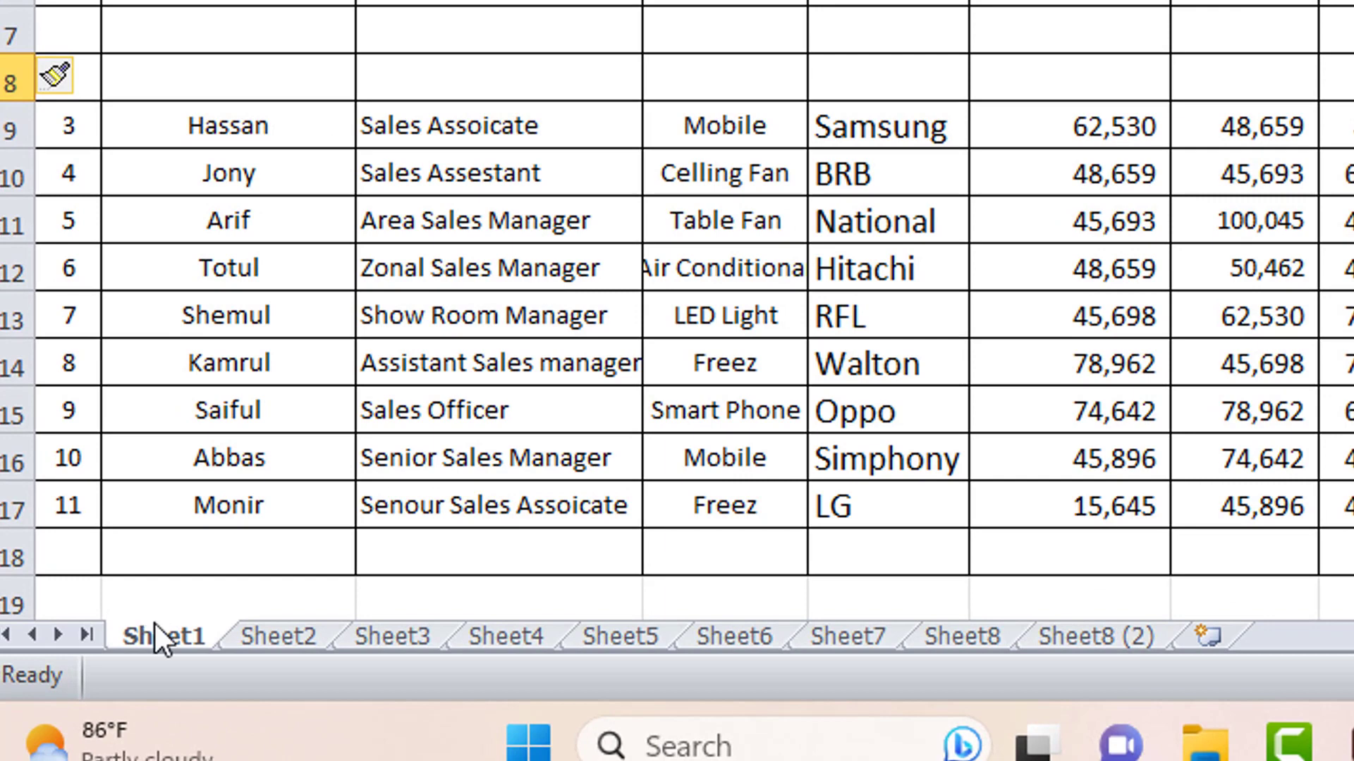
- Unprotect Sheet1 by entering its password
right_click(153, 626)
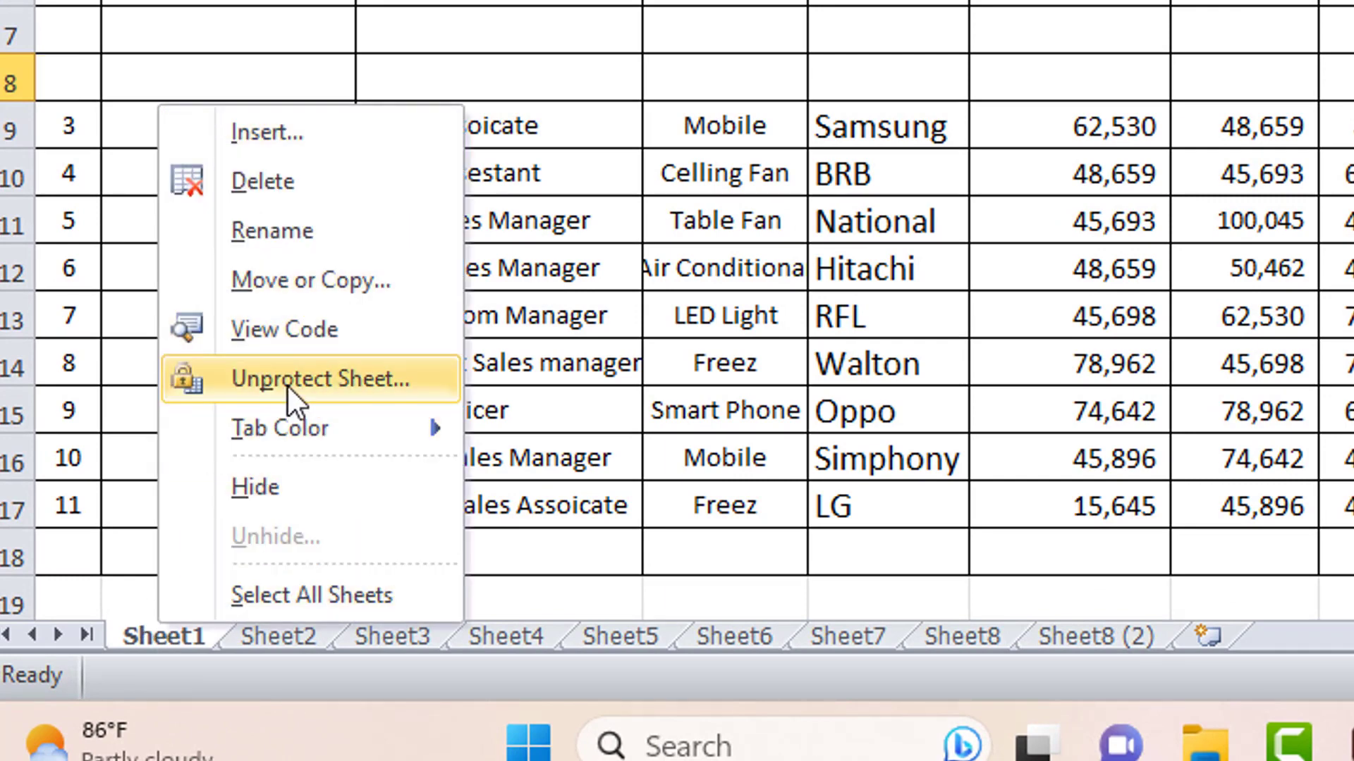
click(327, 380)
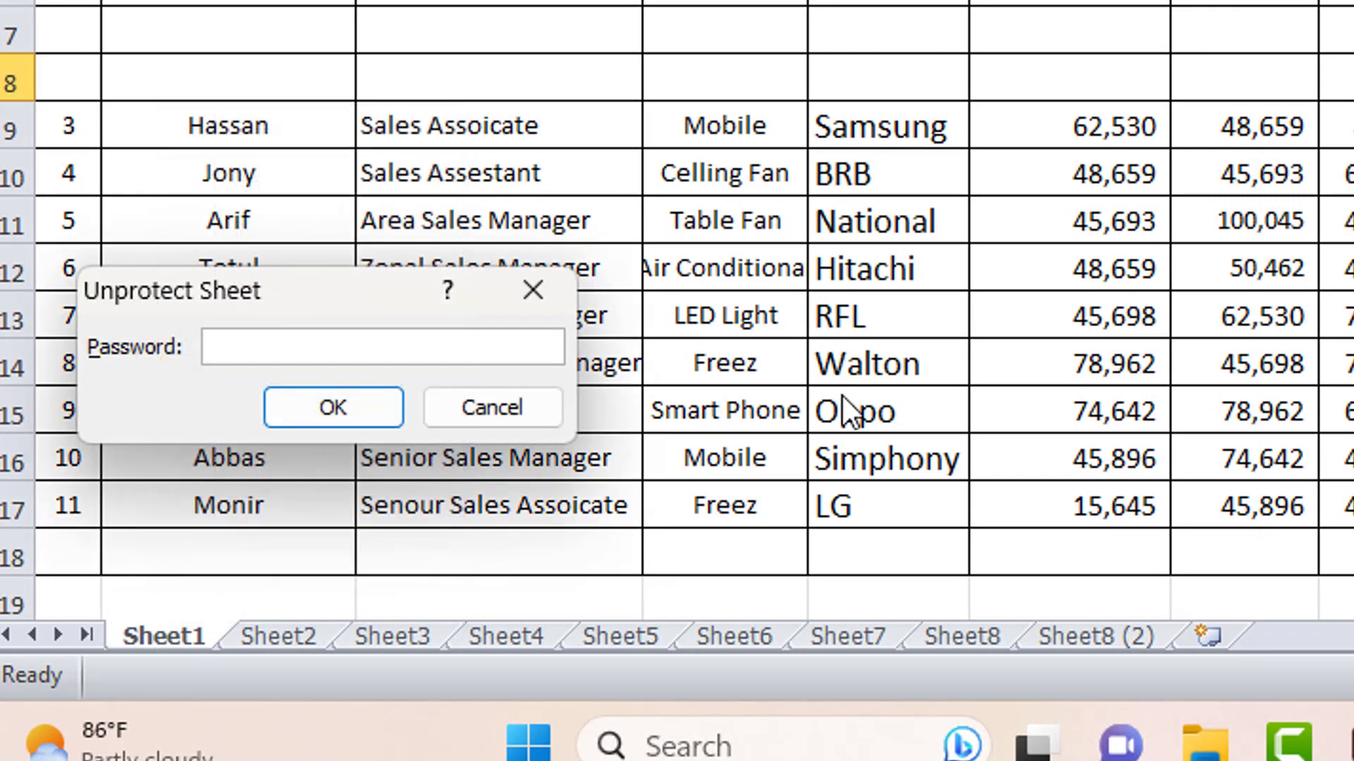
text(123)
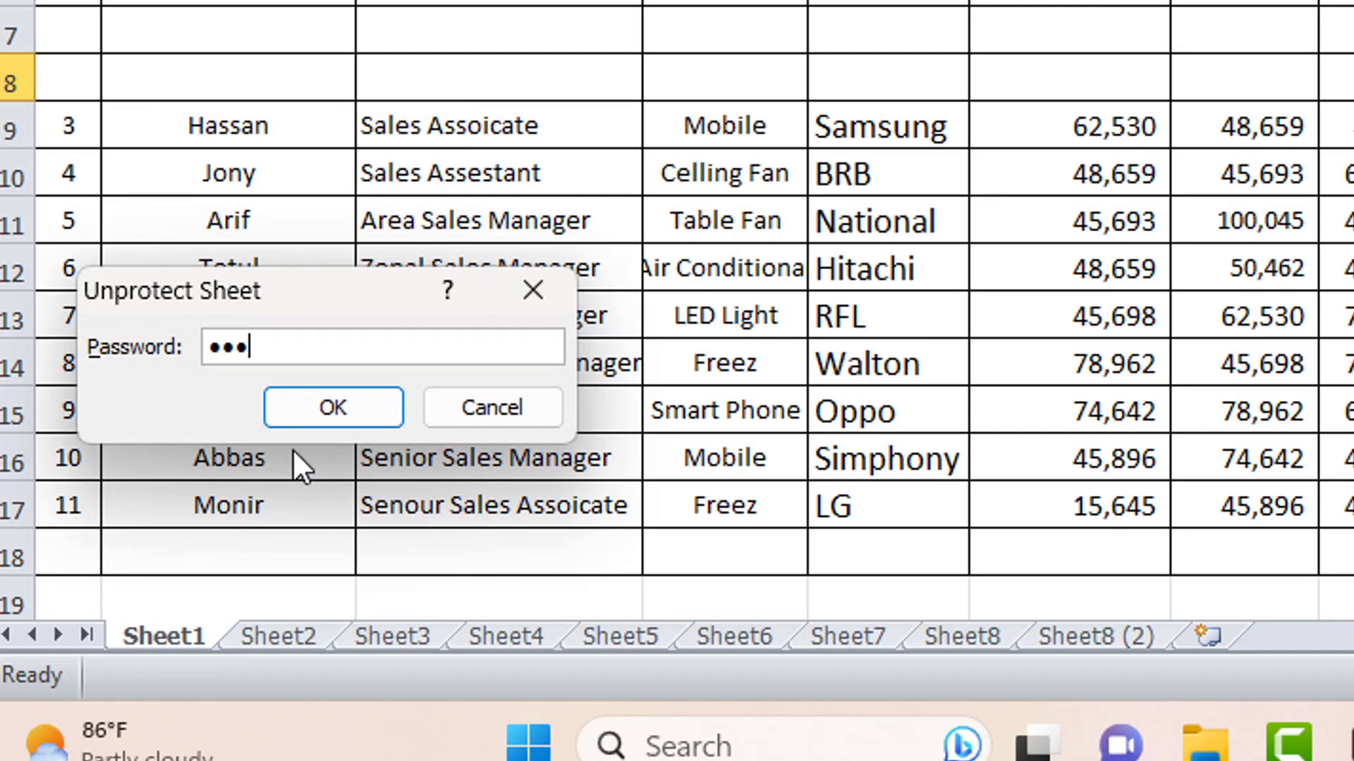
click(324, 404)
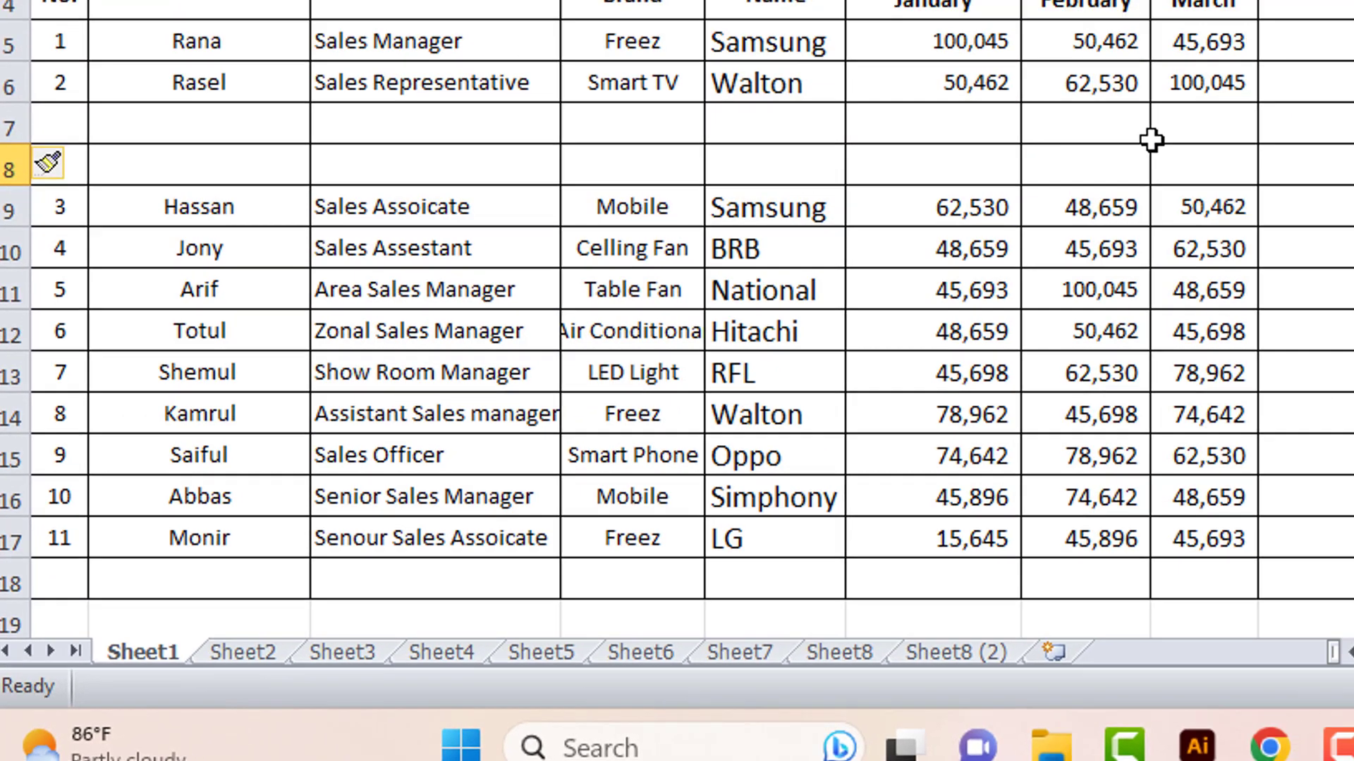
- Type test values 4556, 444, 666, 555 and 444 across row 7
text(4556)
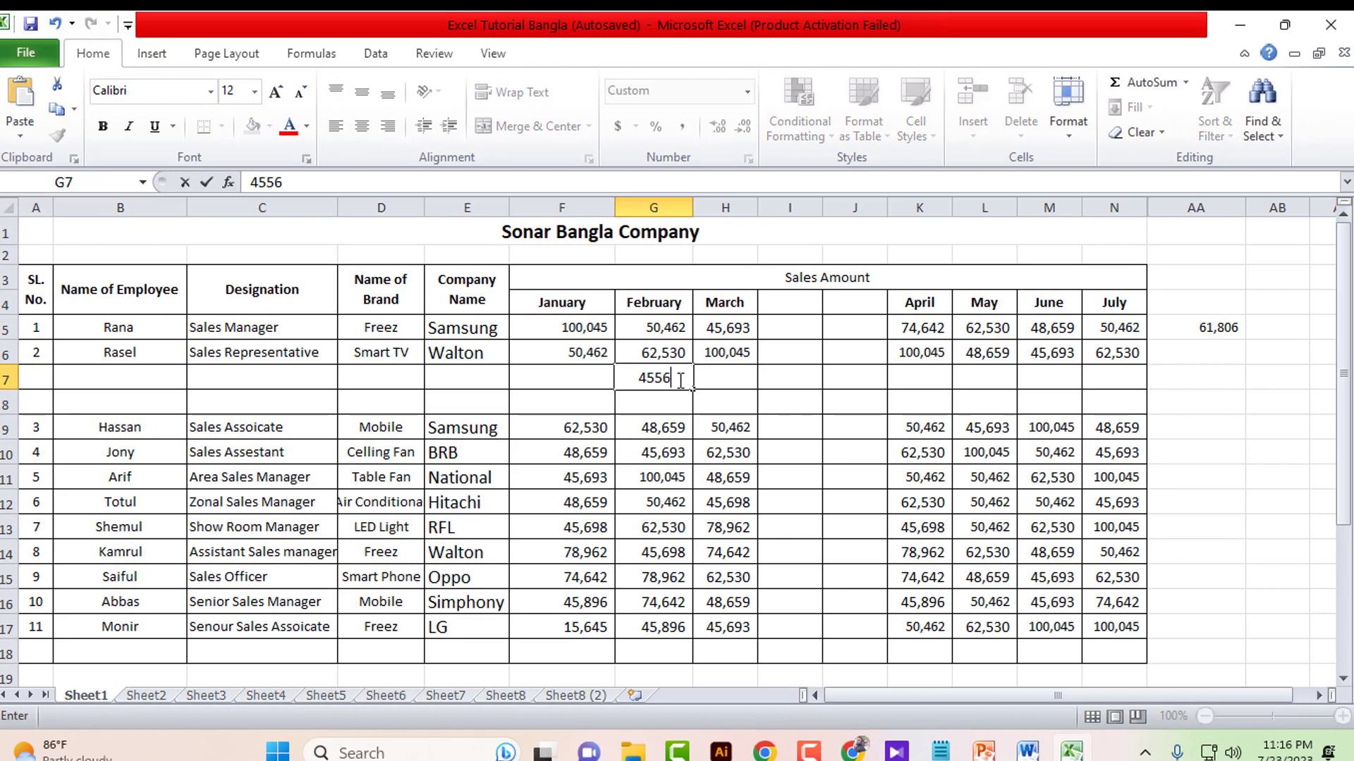
click(723, 375)
text(444)
click(779, 378)
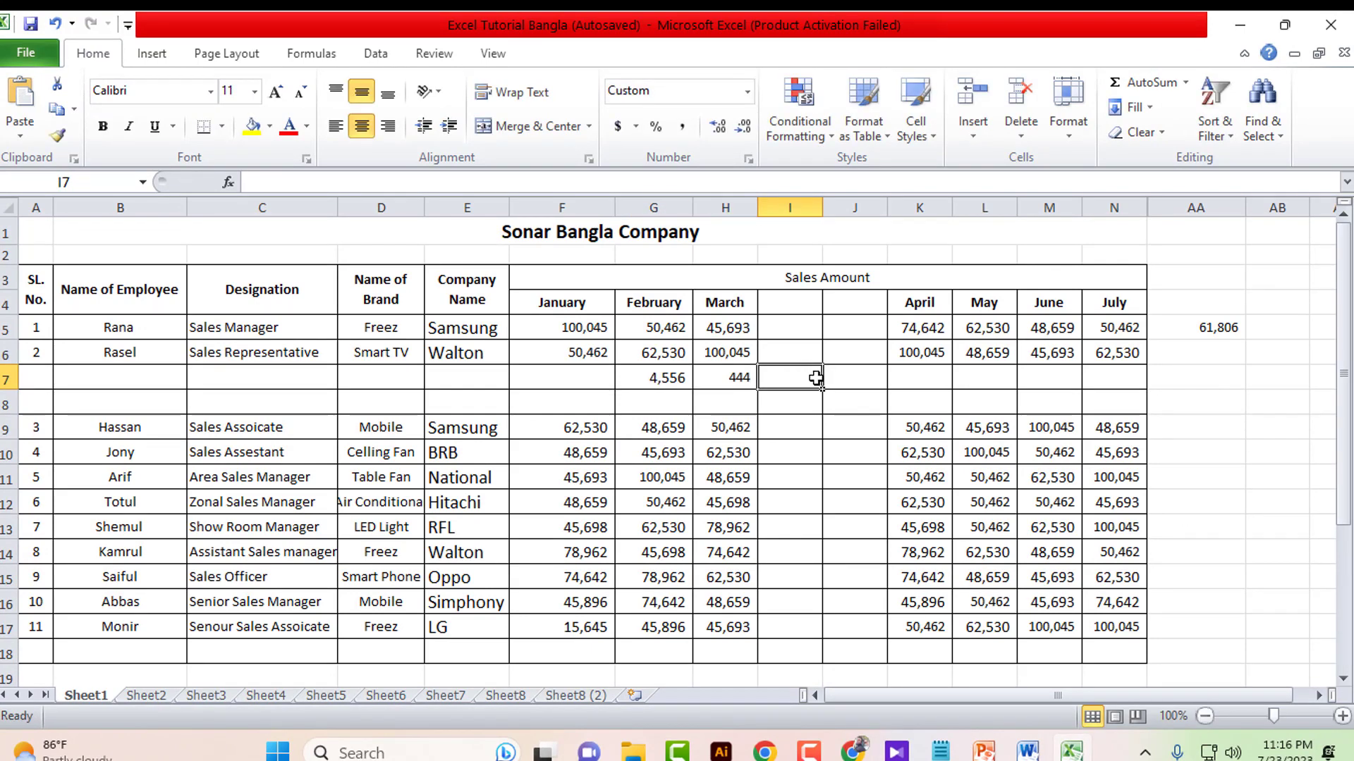
text(666)
click(851, 378)
text(555)
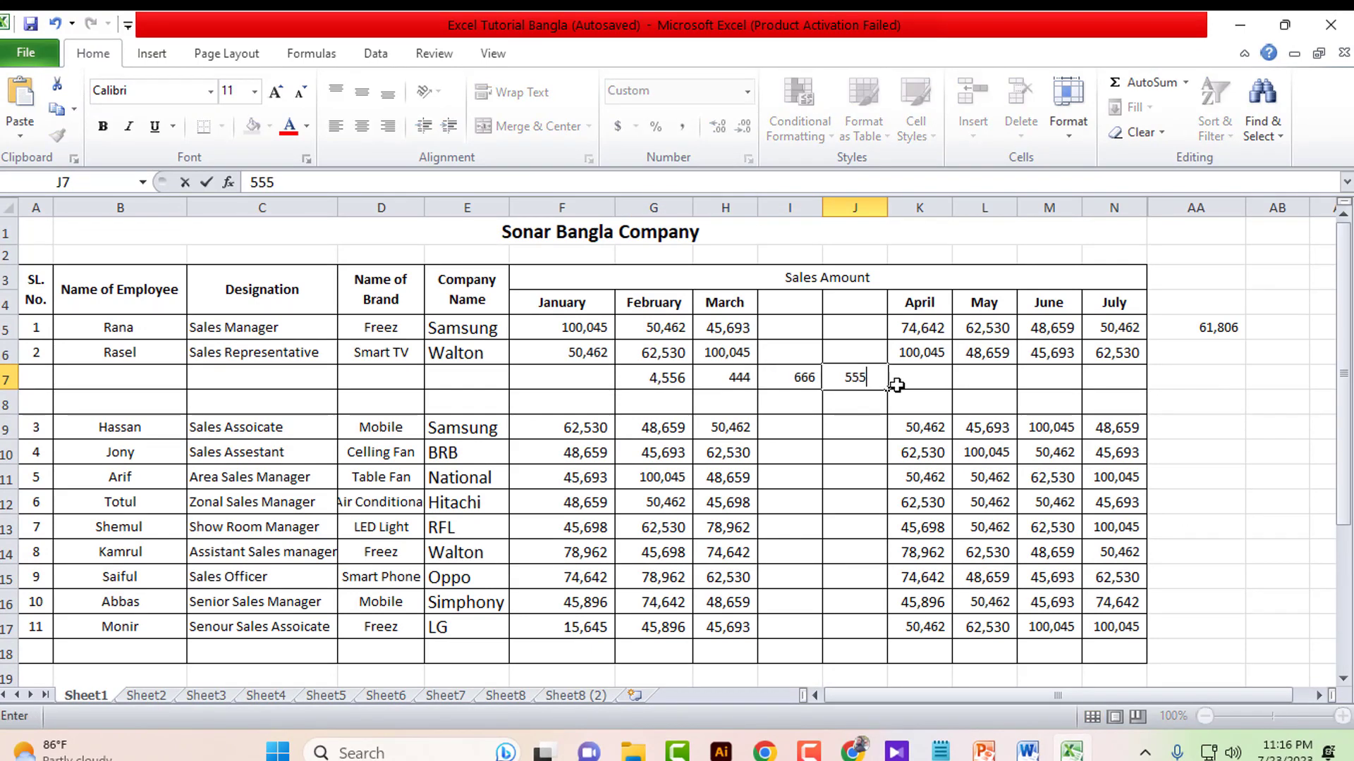
click(906, 379)
text(444)
click(996, 381)
- Select the test entries G7 to M7 and clear them
click(1092, 392)
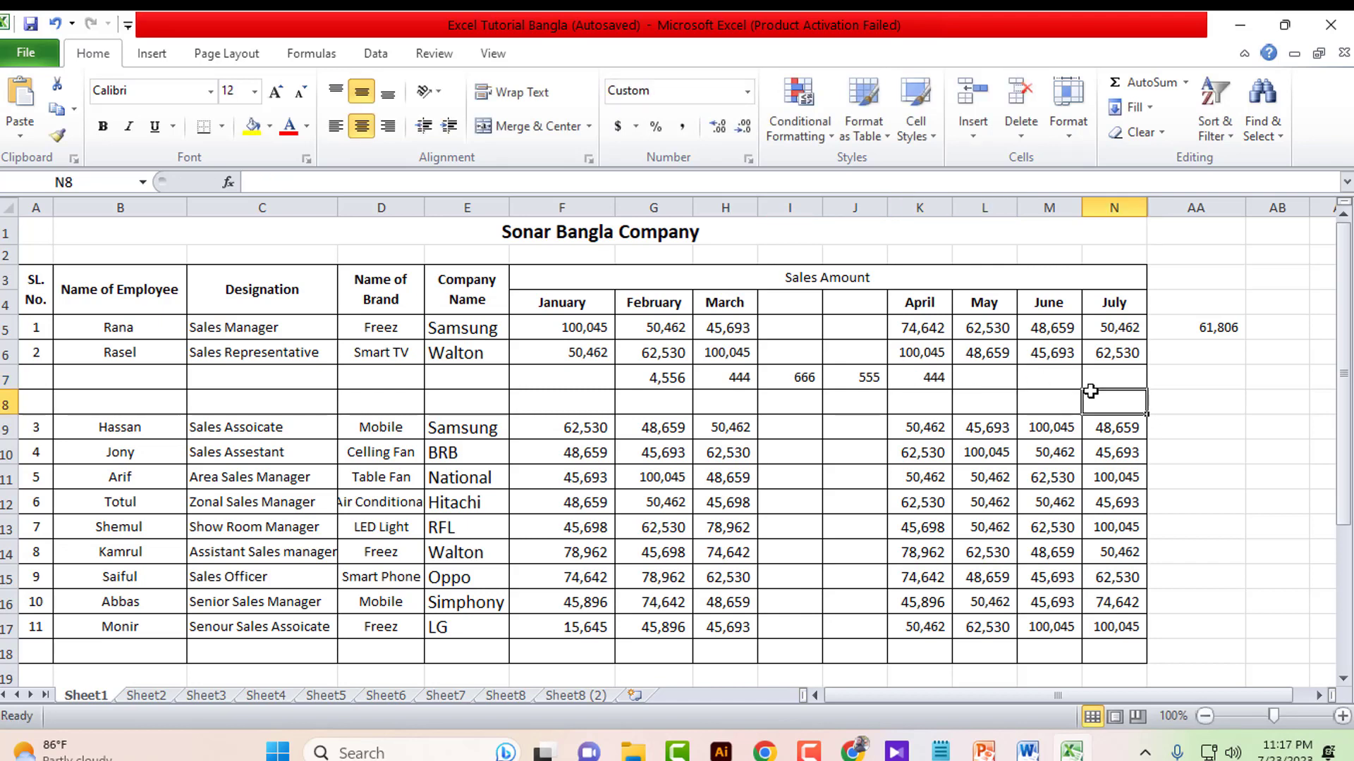
drag(1054, 382, 549, 370)
key(Delete)
click(548, 371)
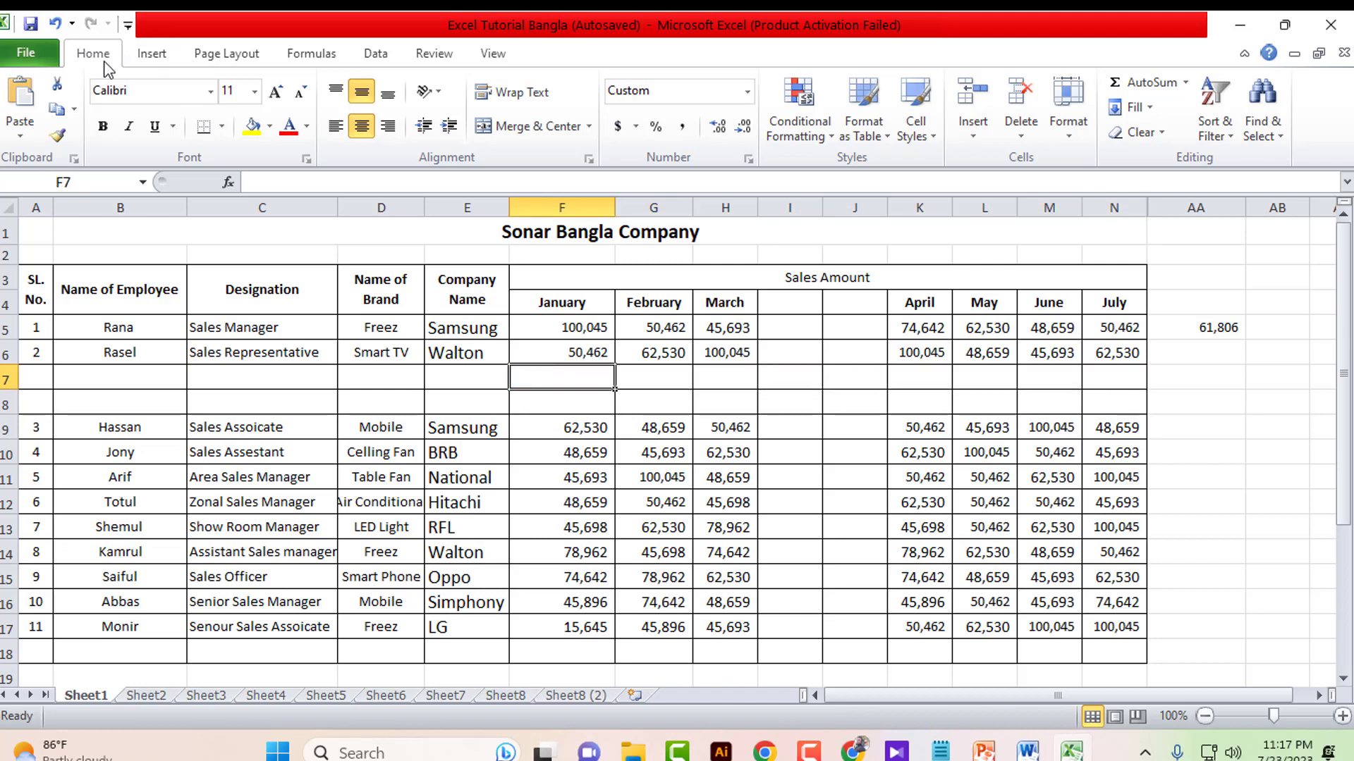
click(434, 53)
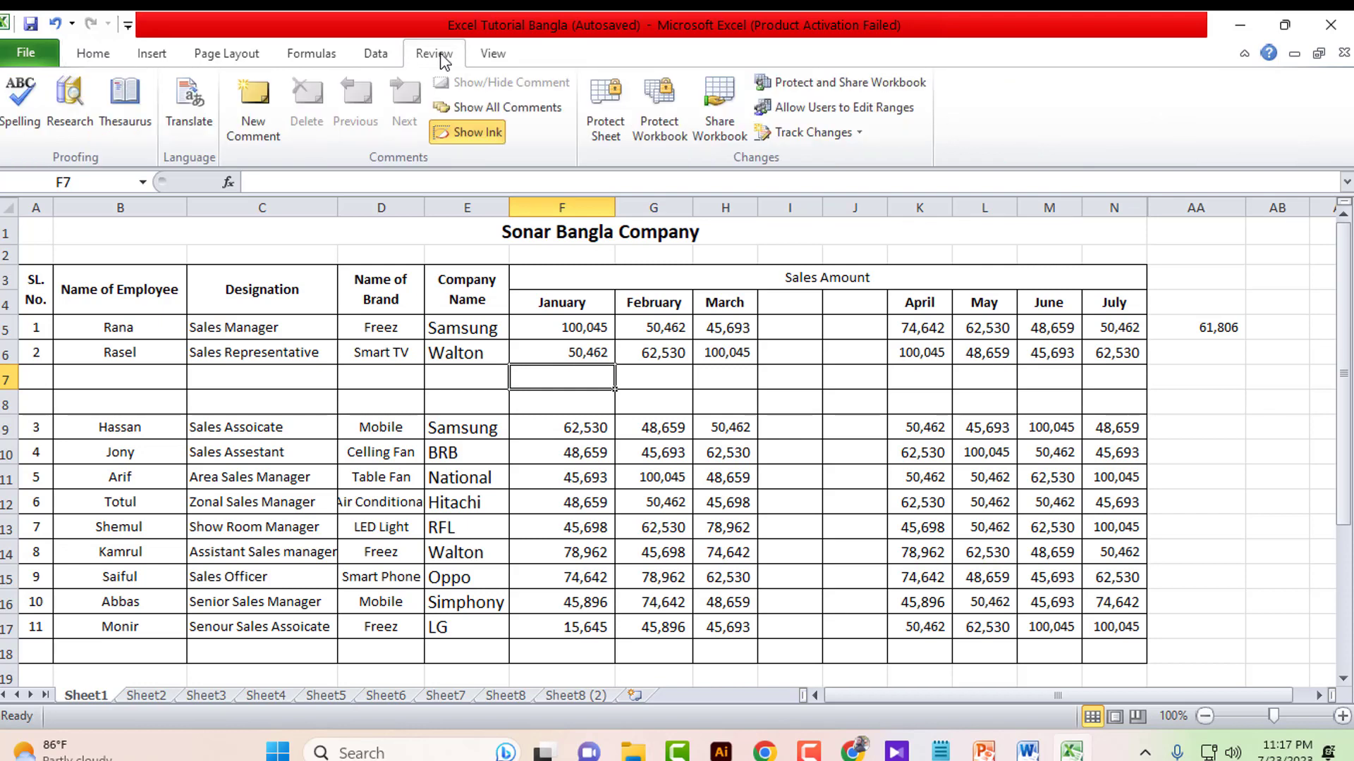
click(611, 144)
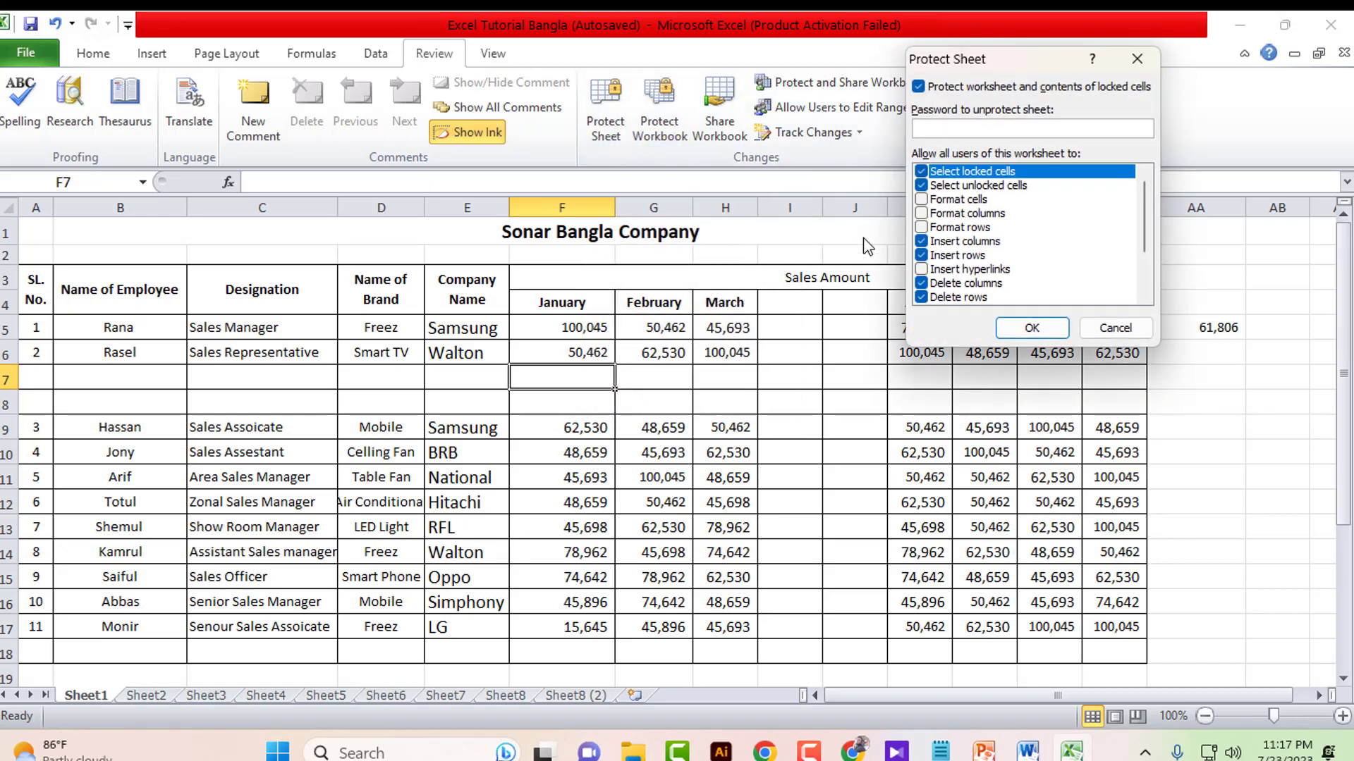
scroll(1141, 196, down, 2)
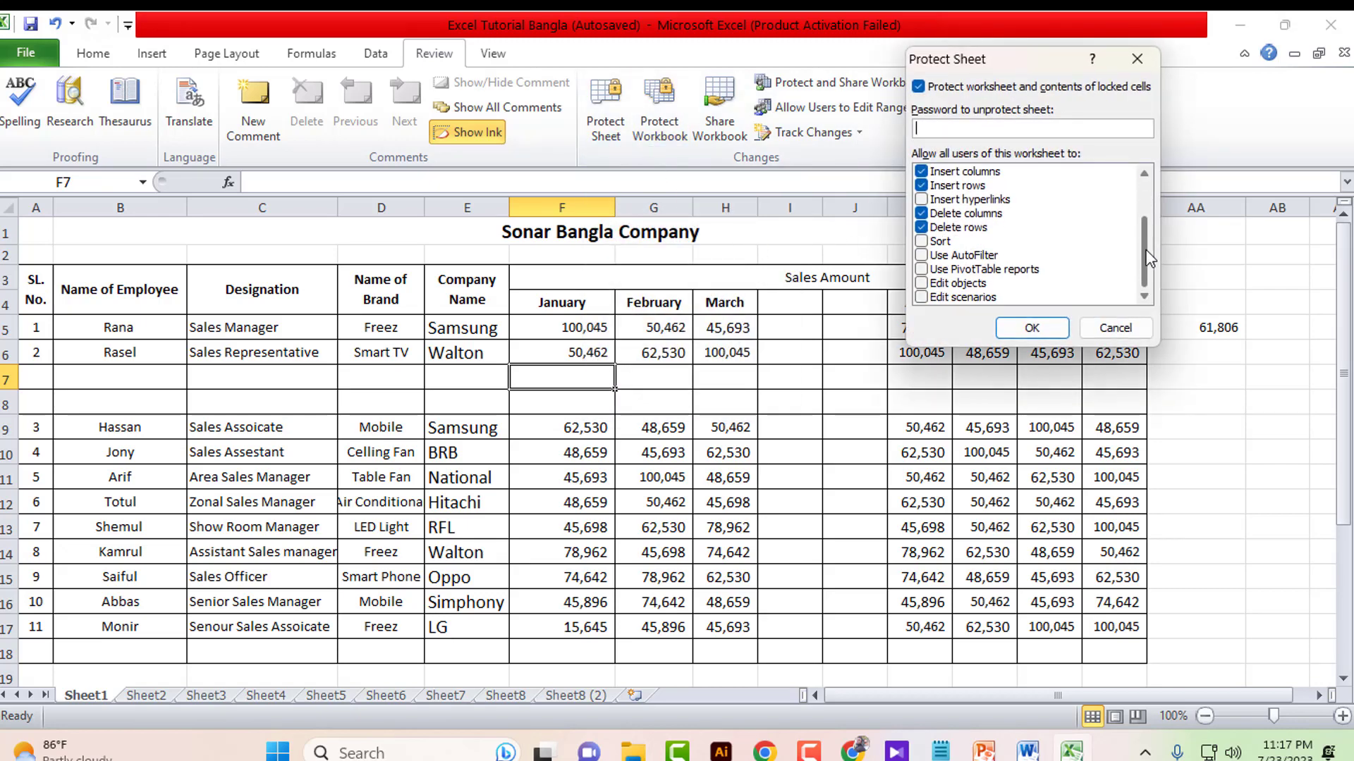
drag(1149, 263, 1146, 222)
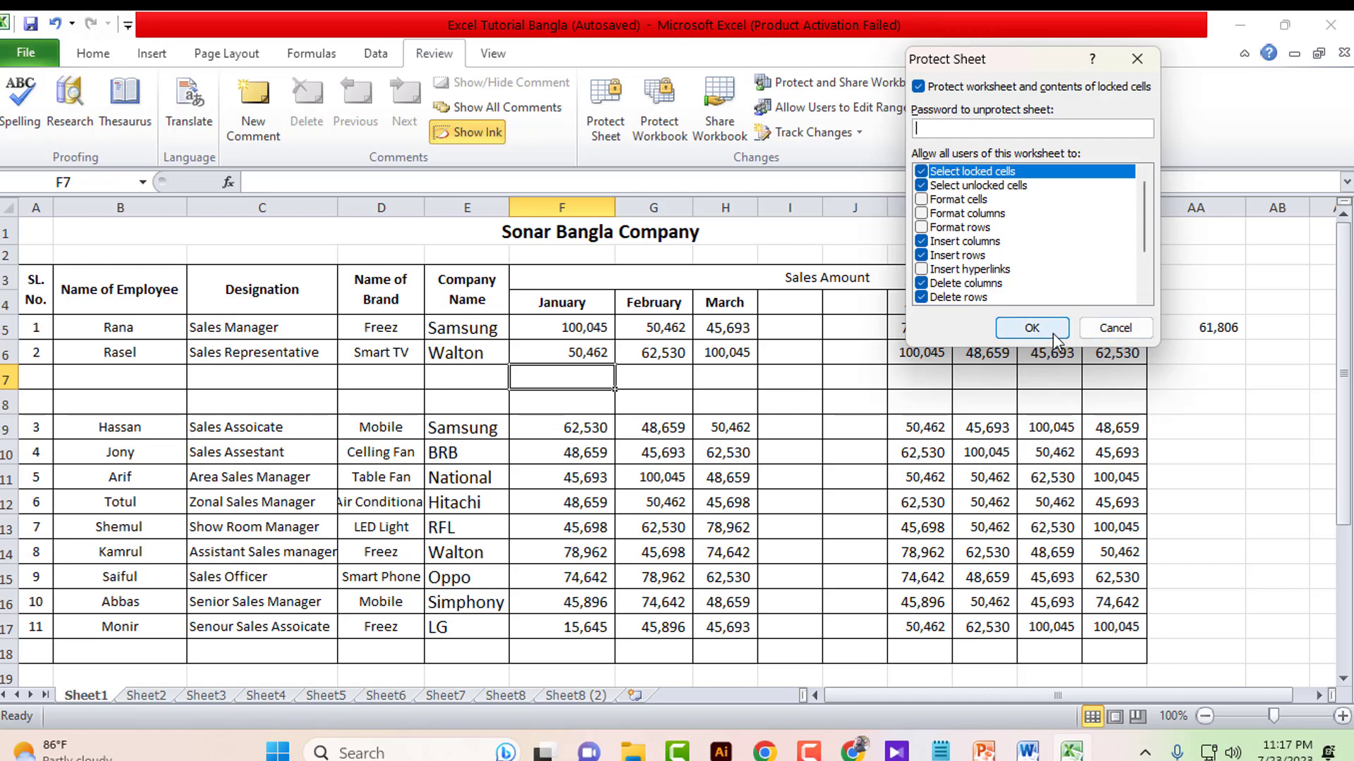
click(1135, 60)
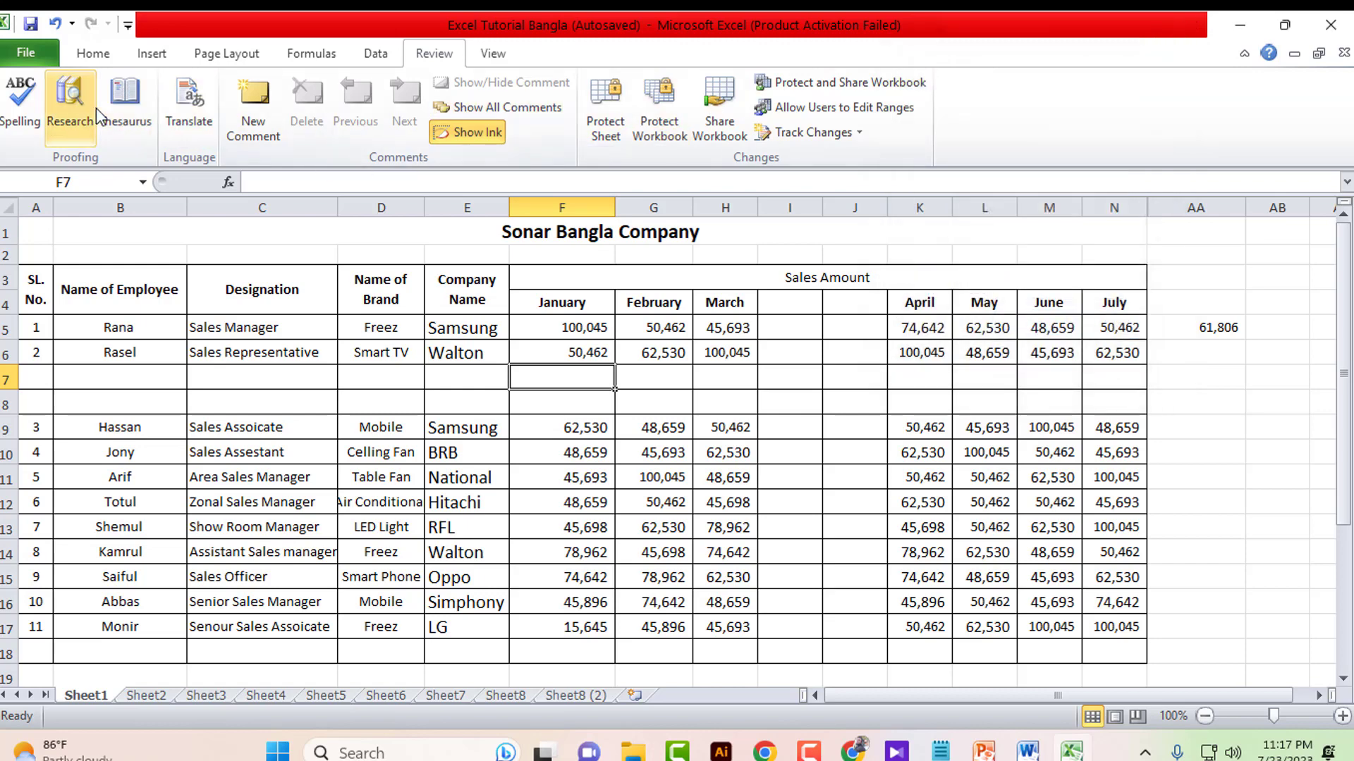
click(90, 55)
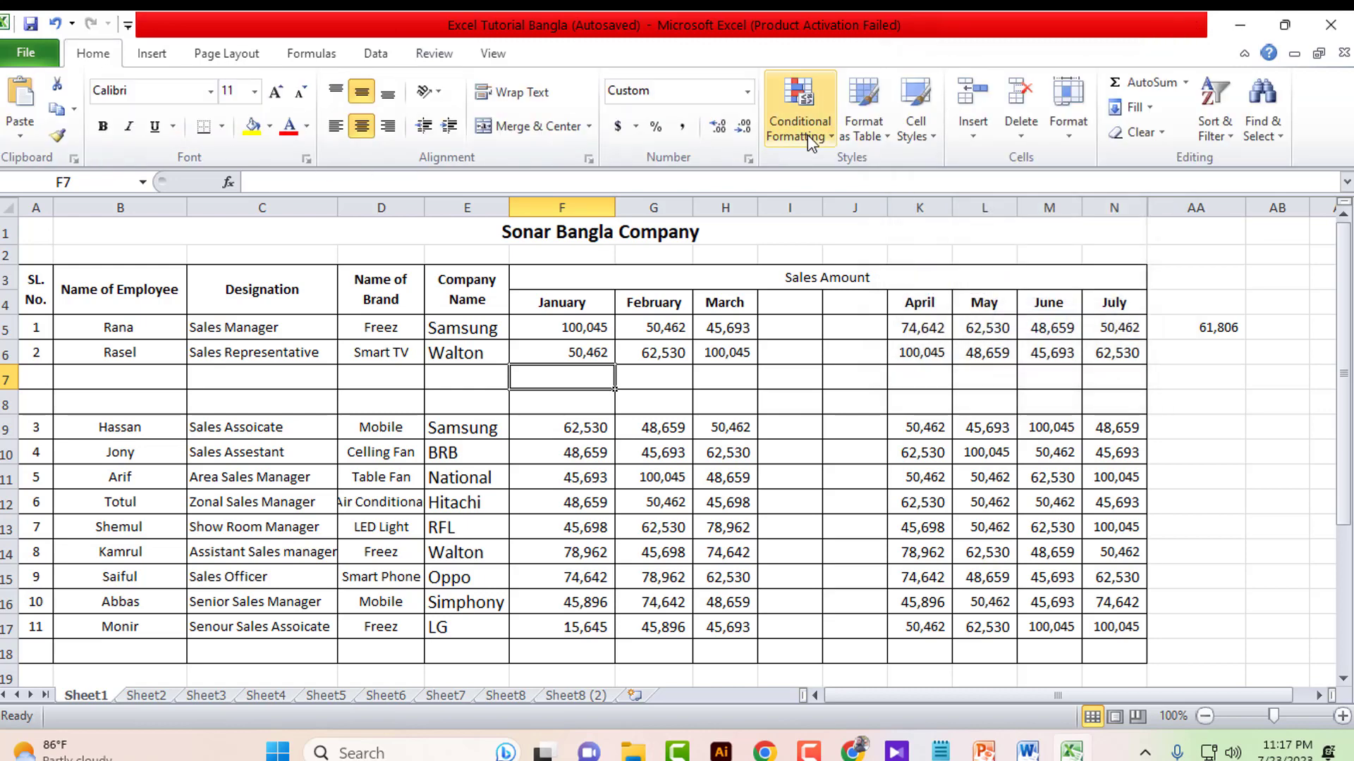
click(1066, 136)
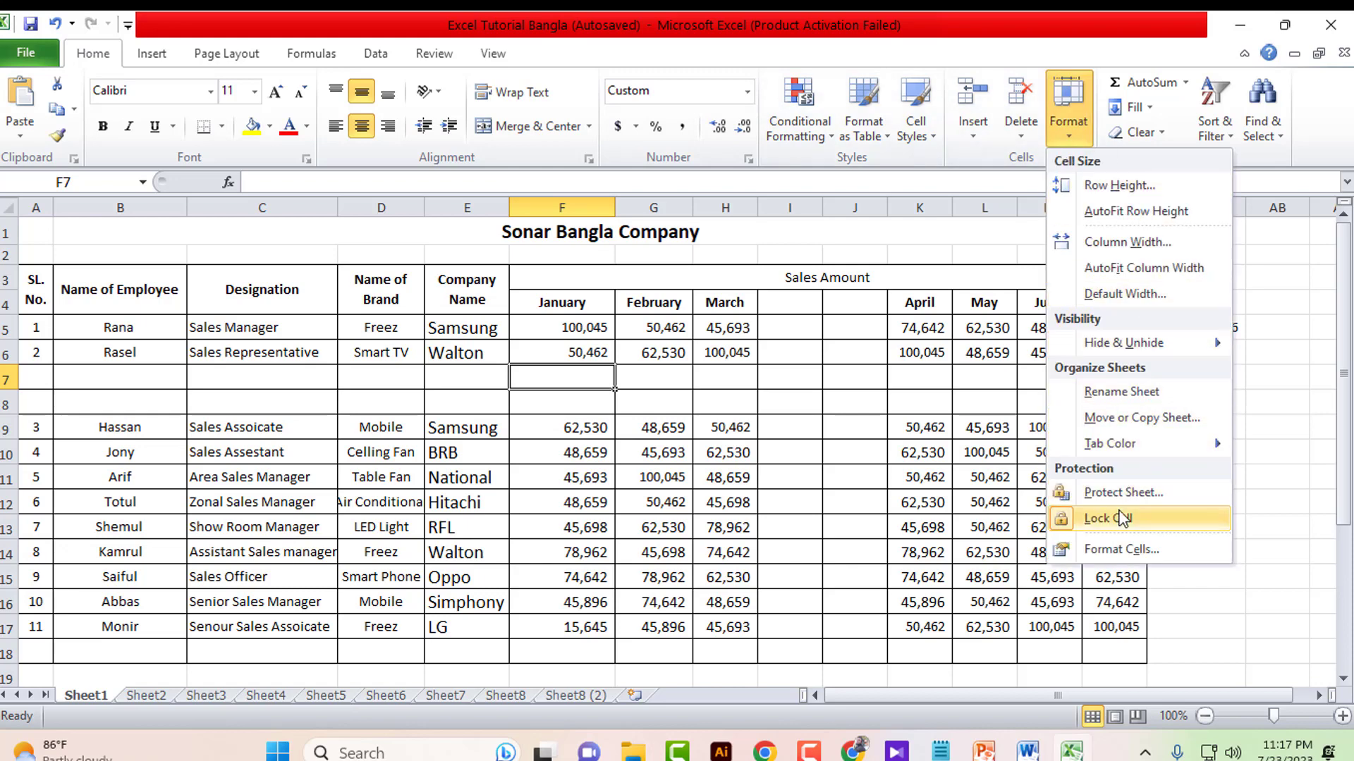
click(1135, 494)
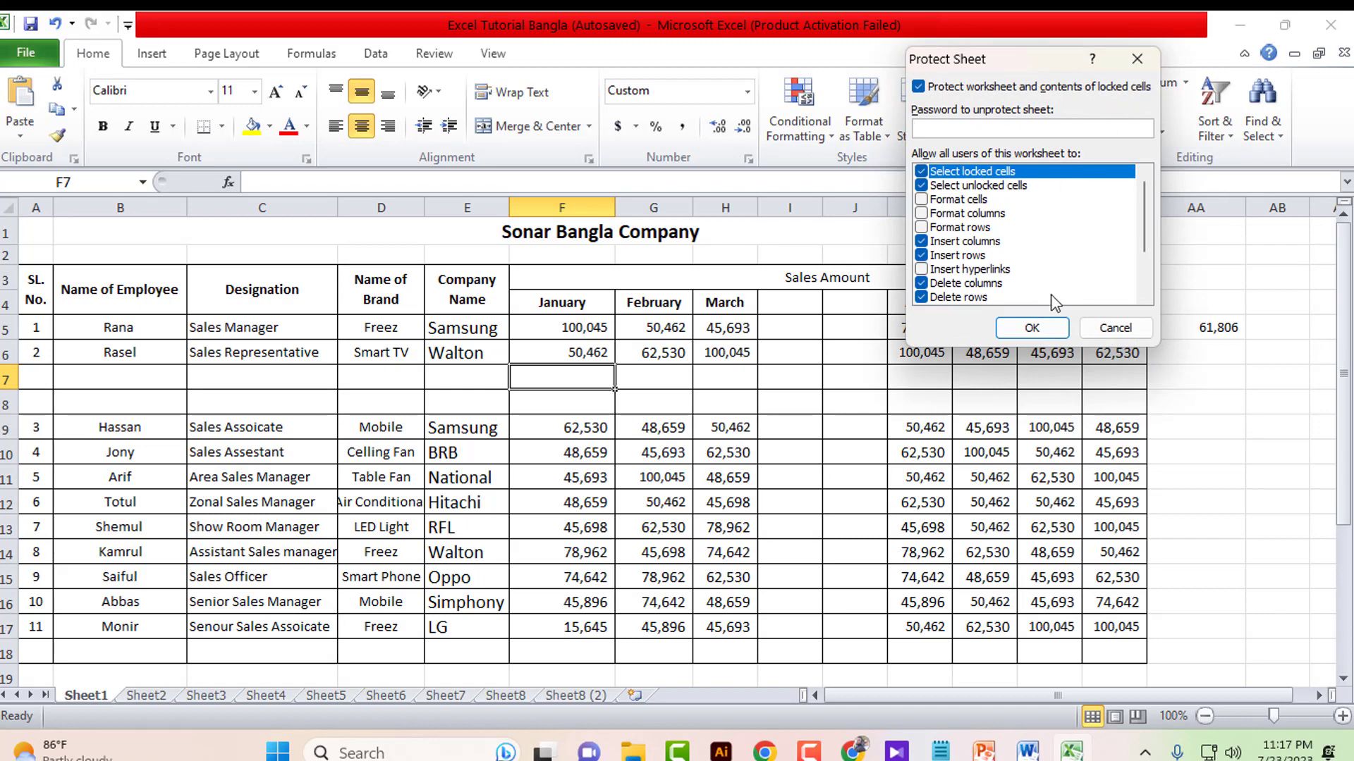
click(1137, 58)
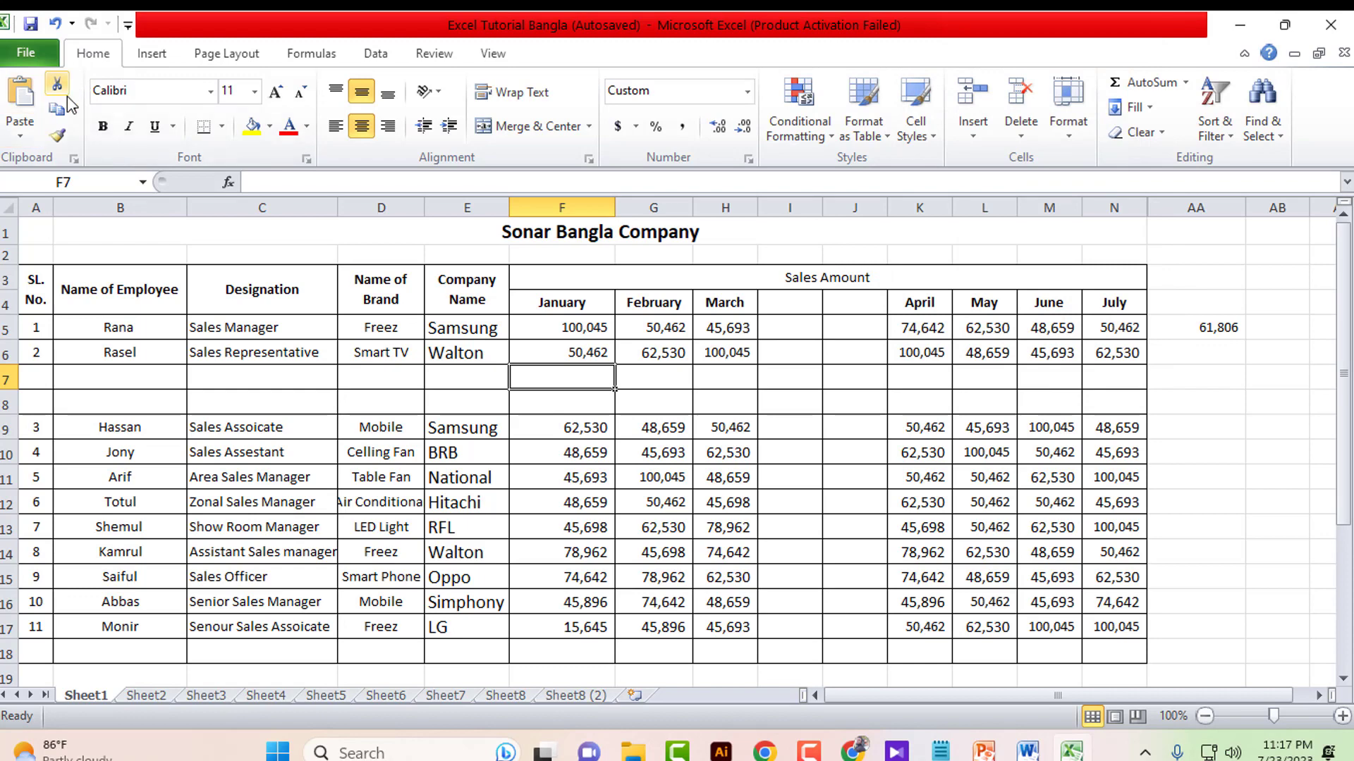
click(26, 53)
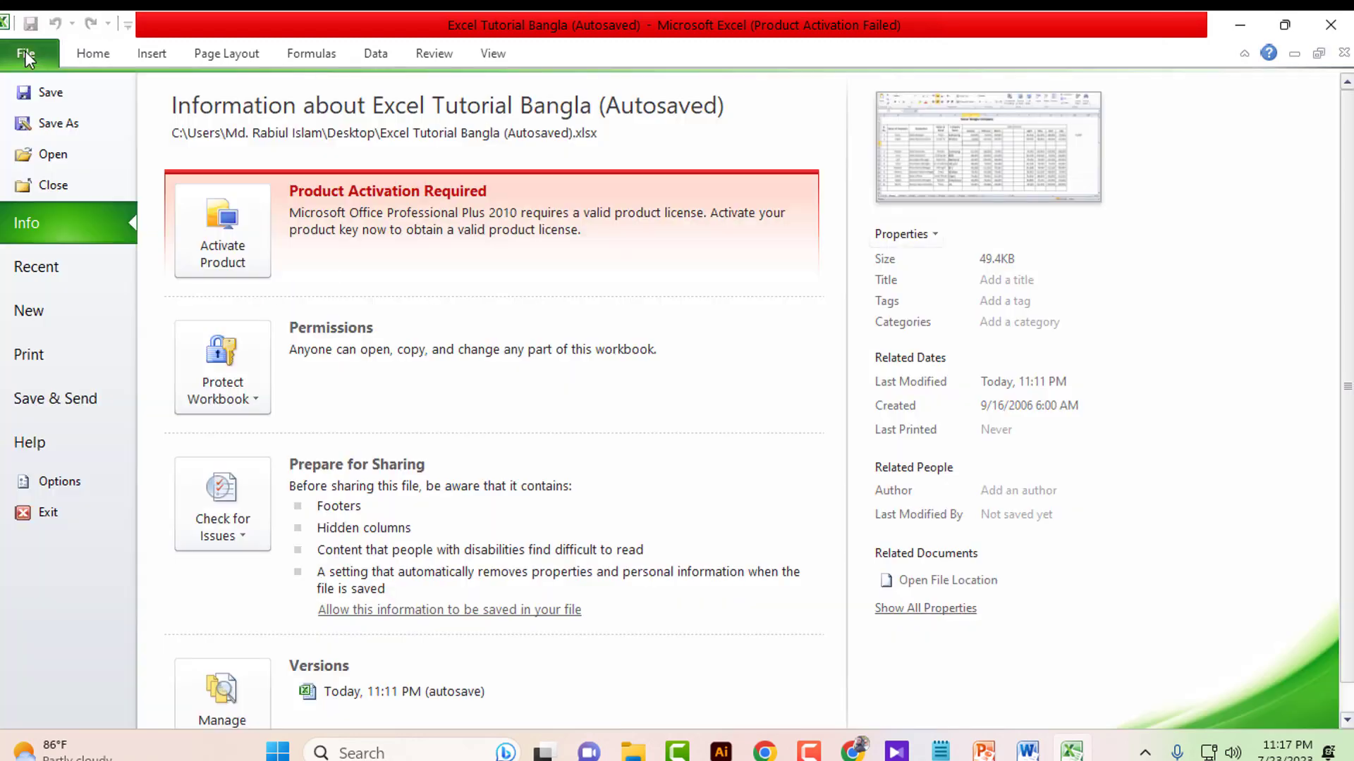
click(240, 408)
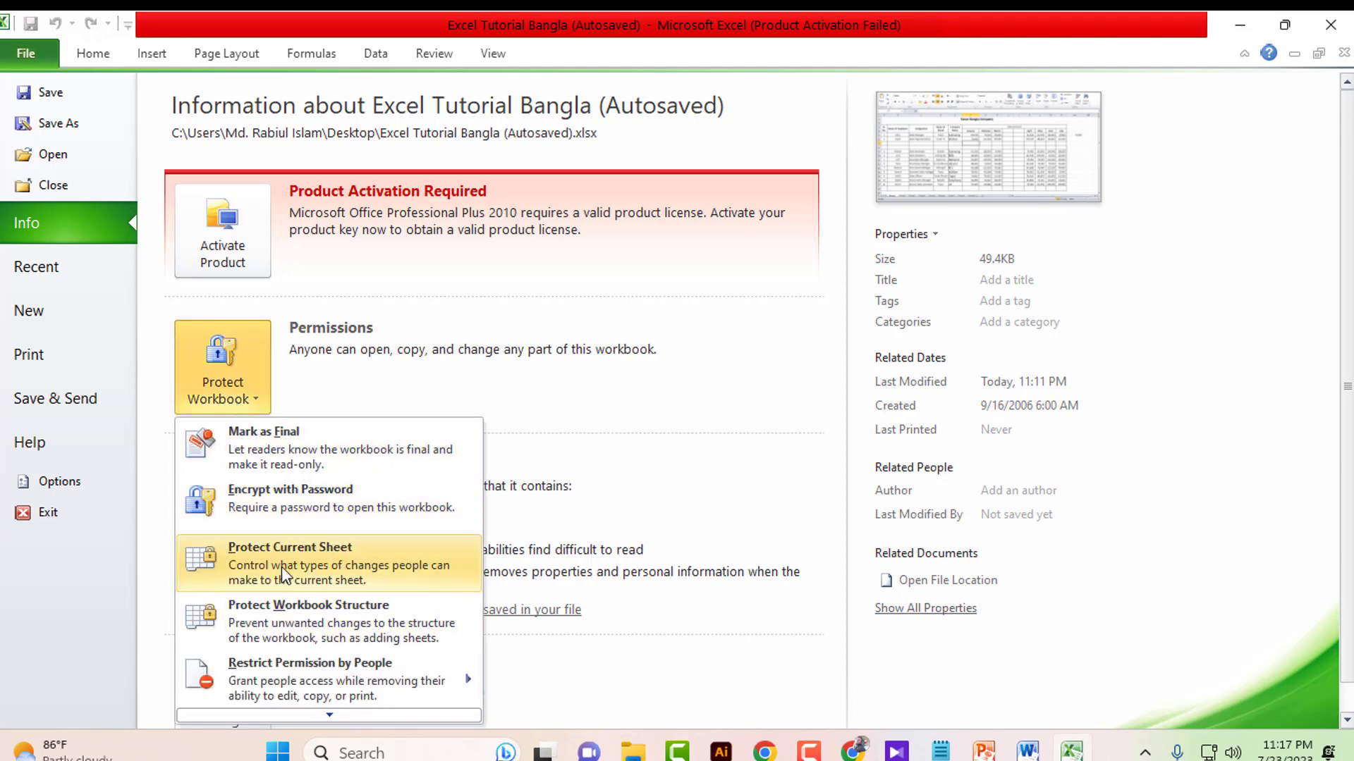
click(340, 558)
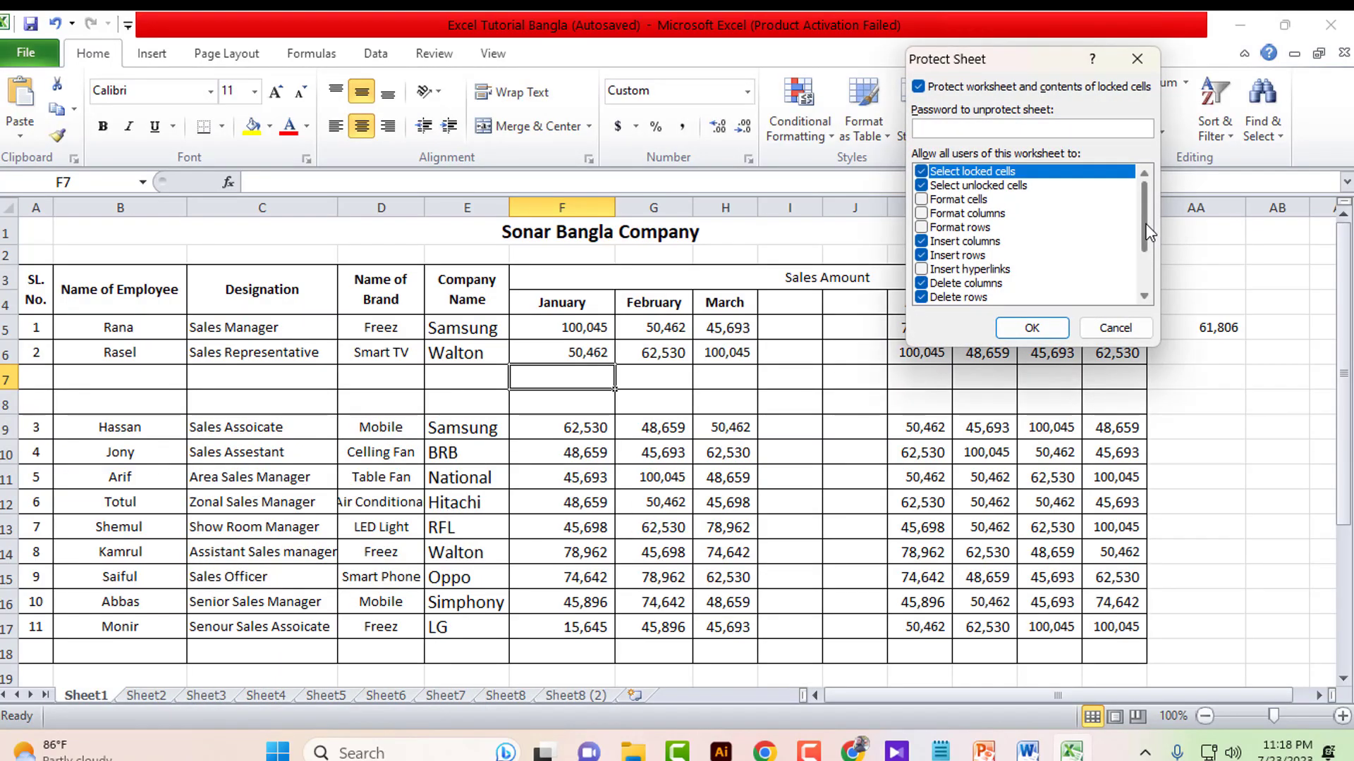
drag(1145, 226, 1145, 273)
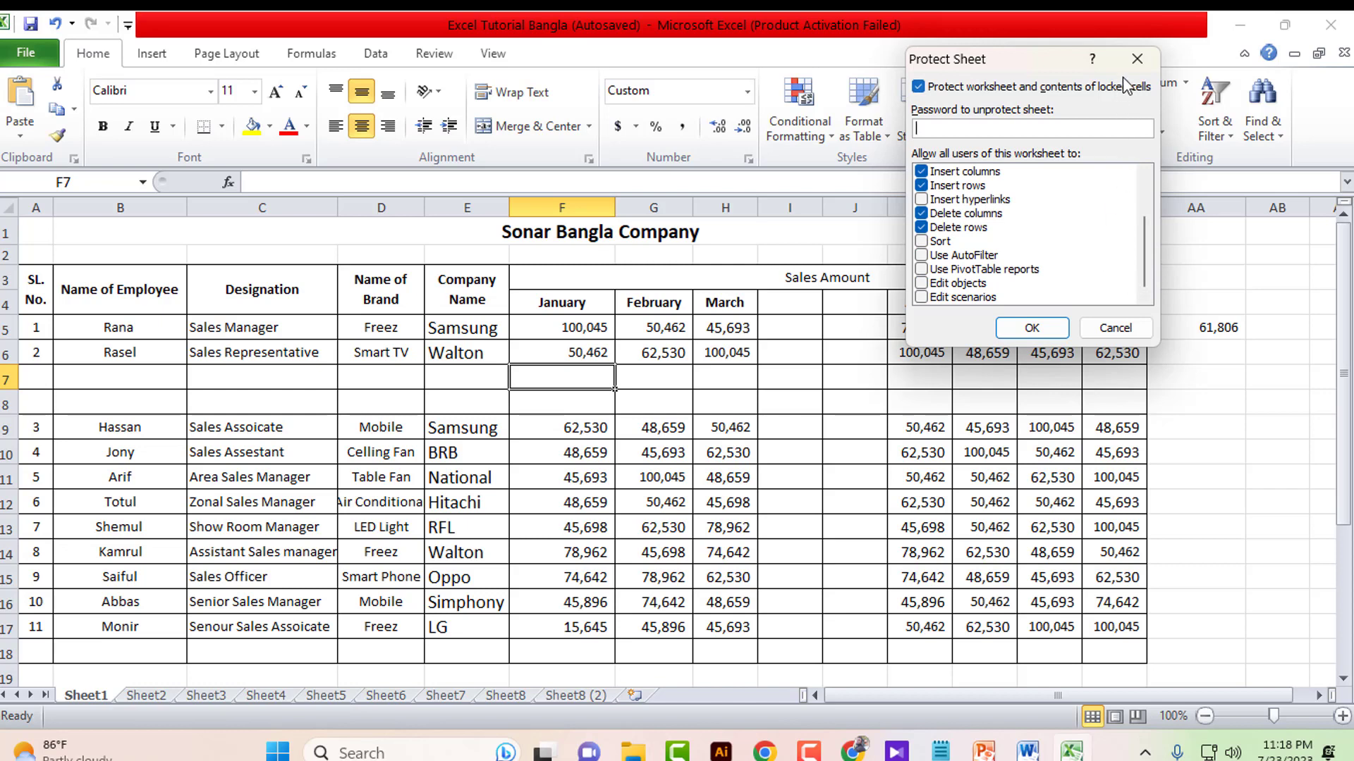
click(1137, 59)
mouse_move(1181, 379)
mouse_down()
mouse_move(1137, 384)
mouse_move(1131, 399)
mouse_move(1171, 401)
mouse_up()
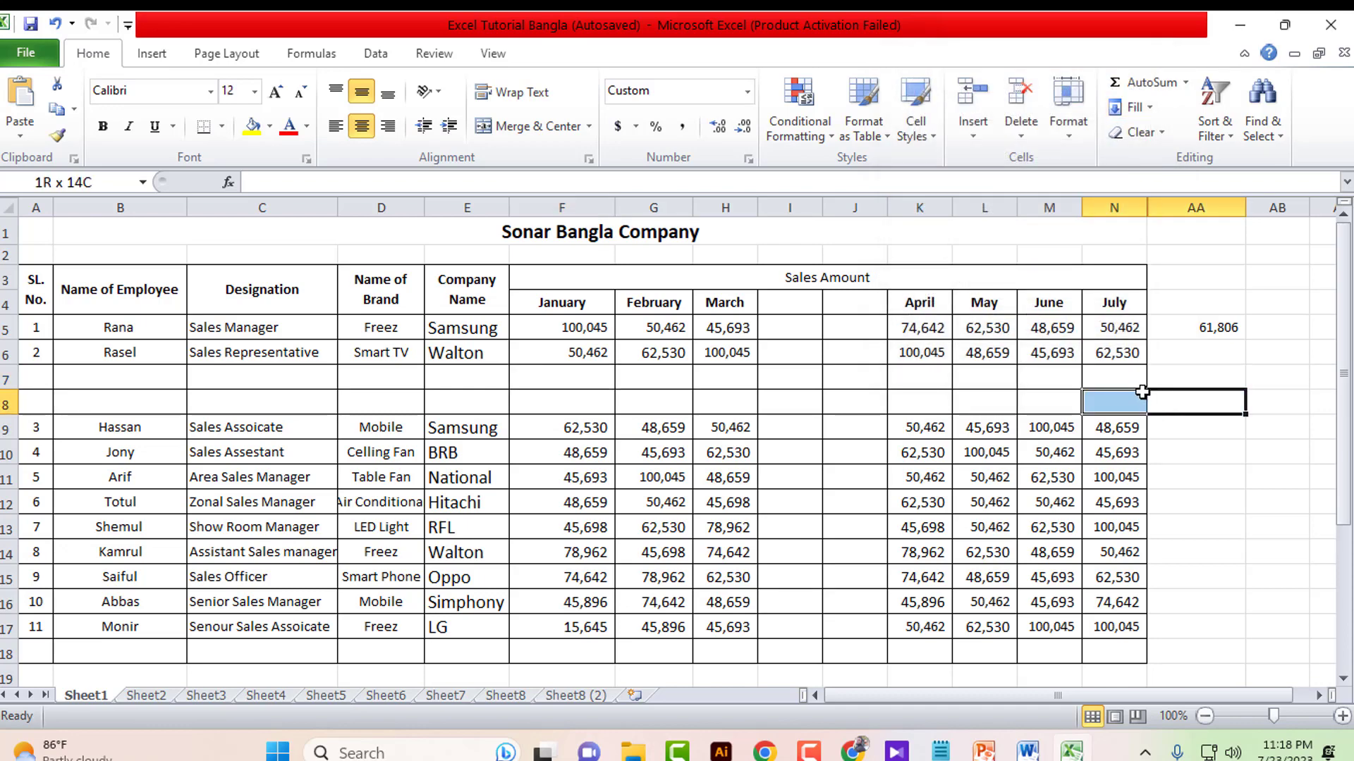